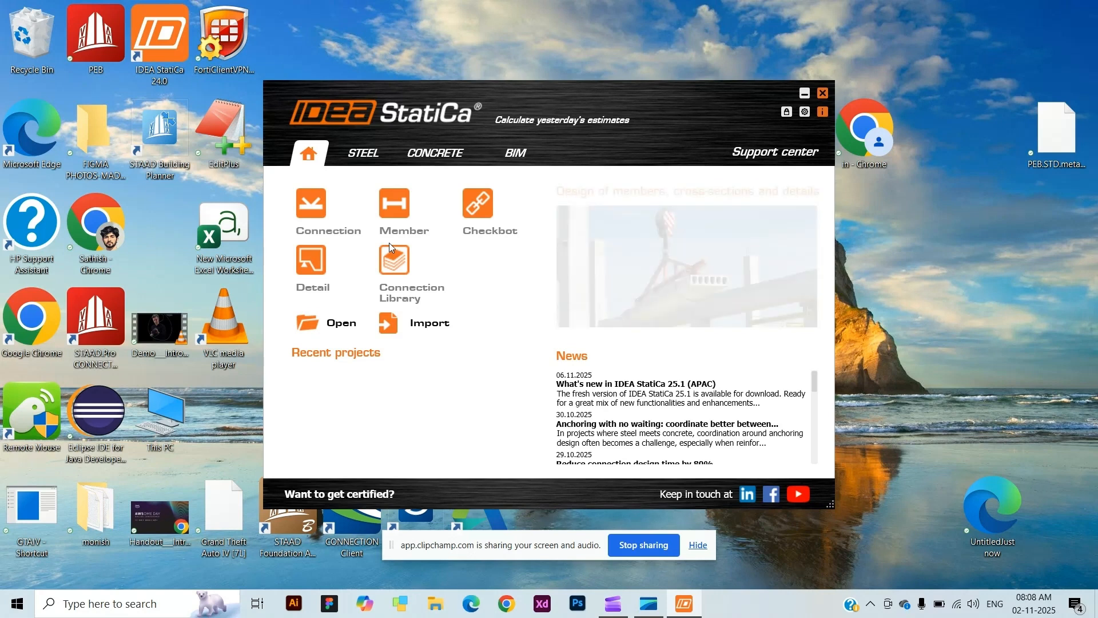
Start the Connection application and look through the beam-to-column geometry templates for a new project
left_click(331, 233)
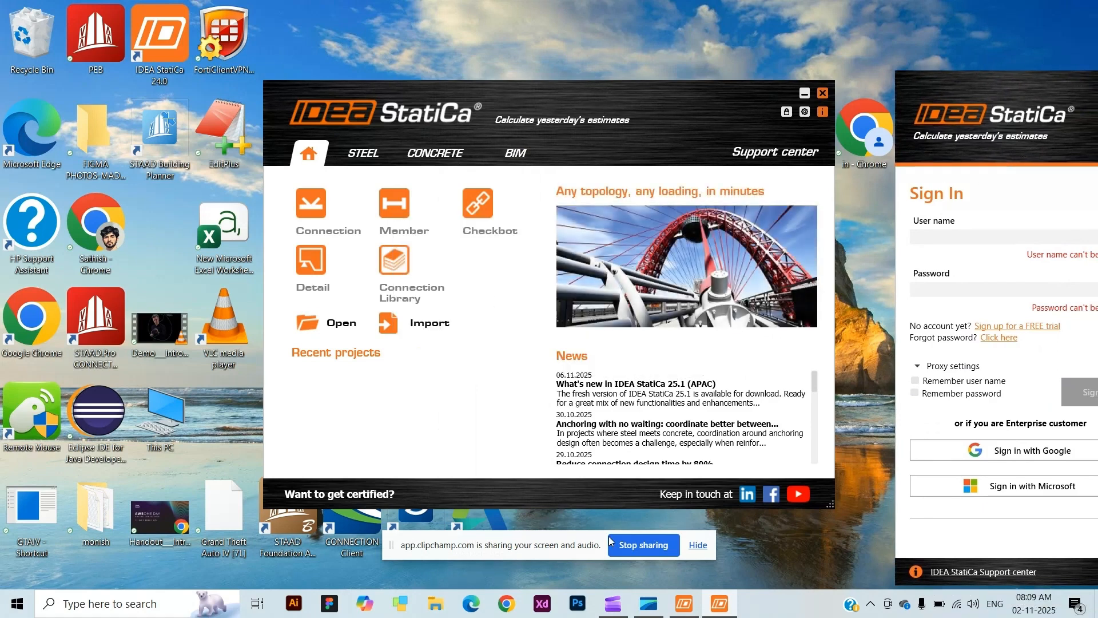
mouse_move(721, 607)
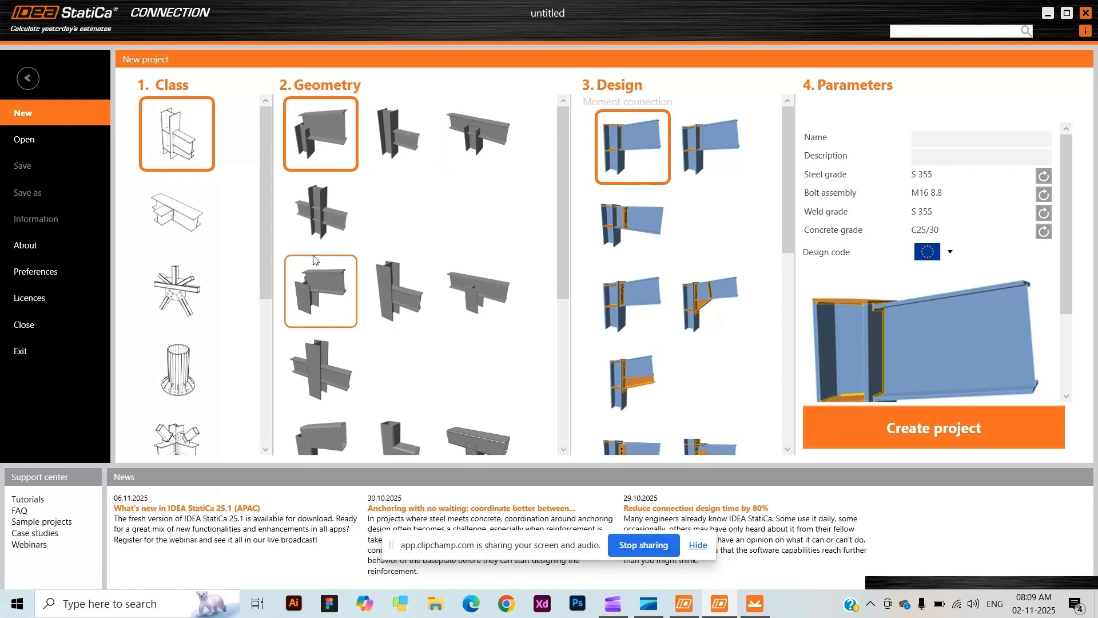
scroll(369, 303, "down", 3)
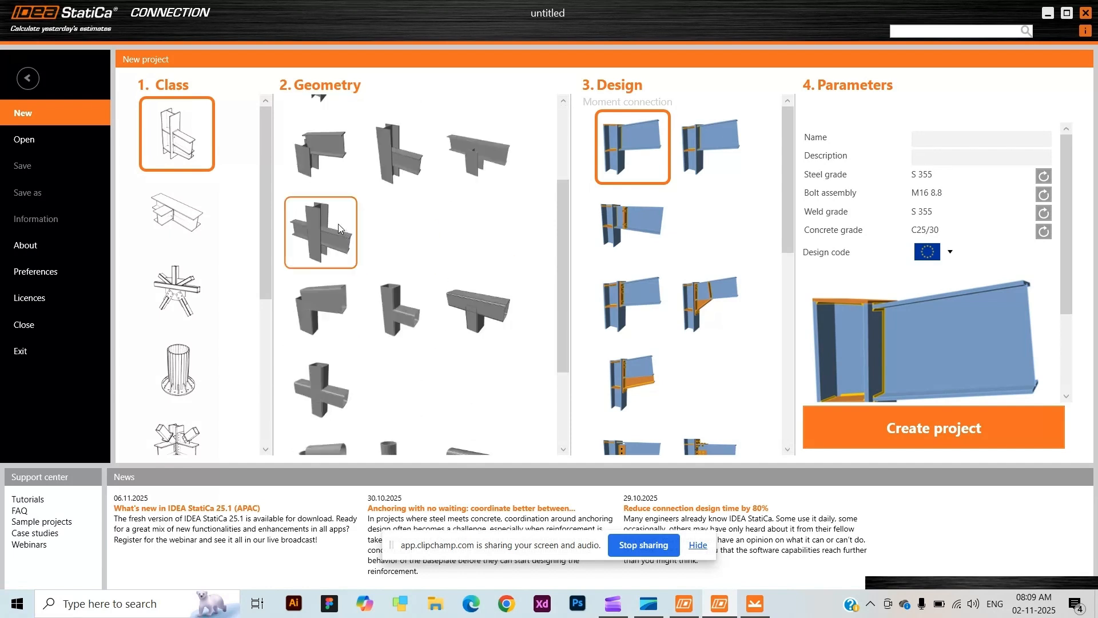
scroll(338, 225, "up", 3)
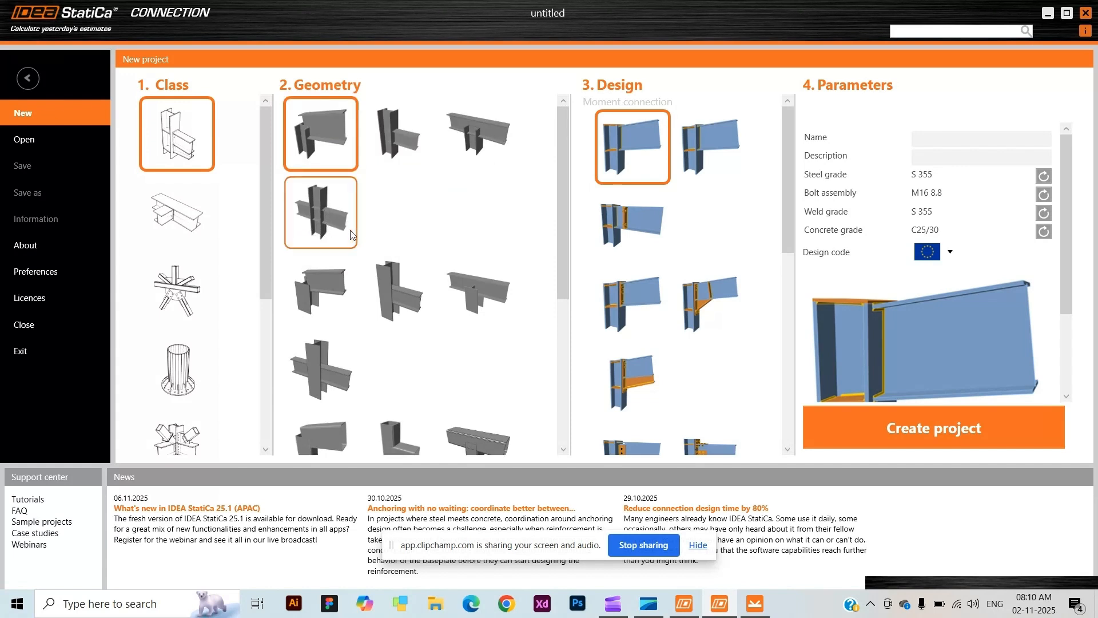
scroll(321, 239, "down", 1)
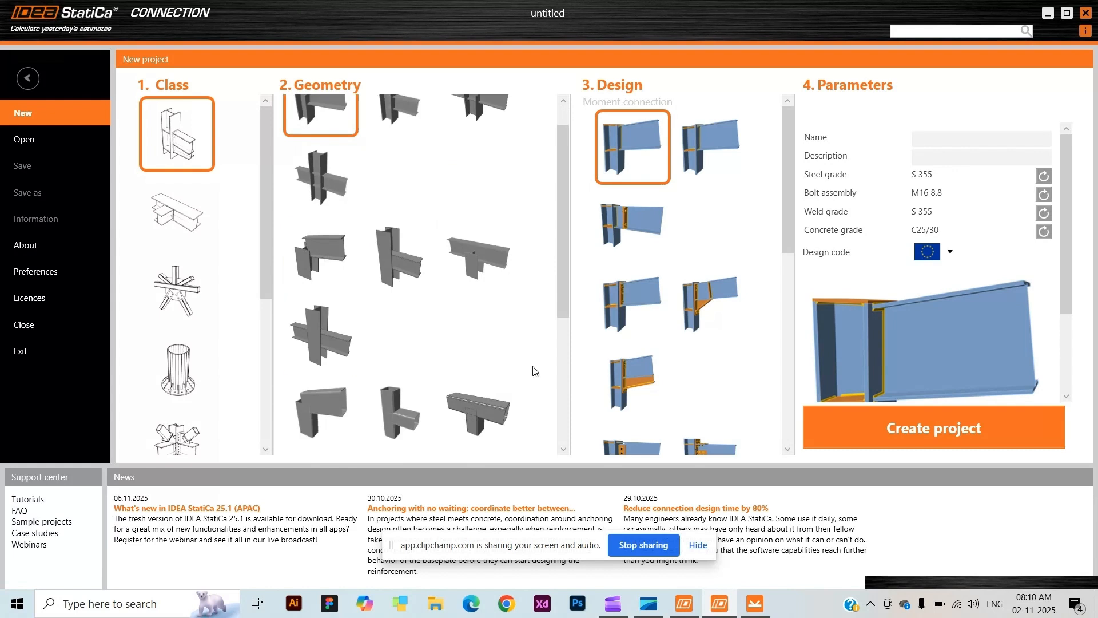
Review the templates of the beam-to-beam, truss and column base classes, including the braced, rectangular and circular column base geometries
left_click(183, 224)
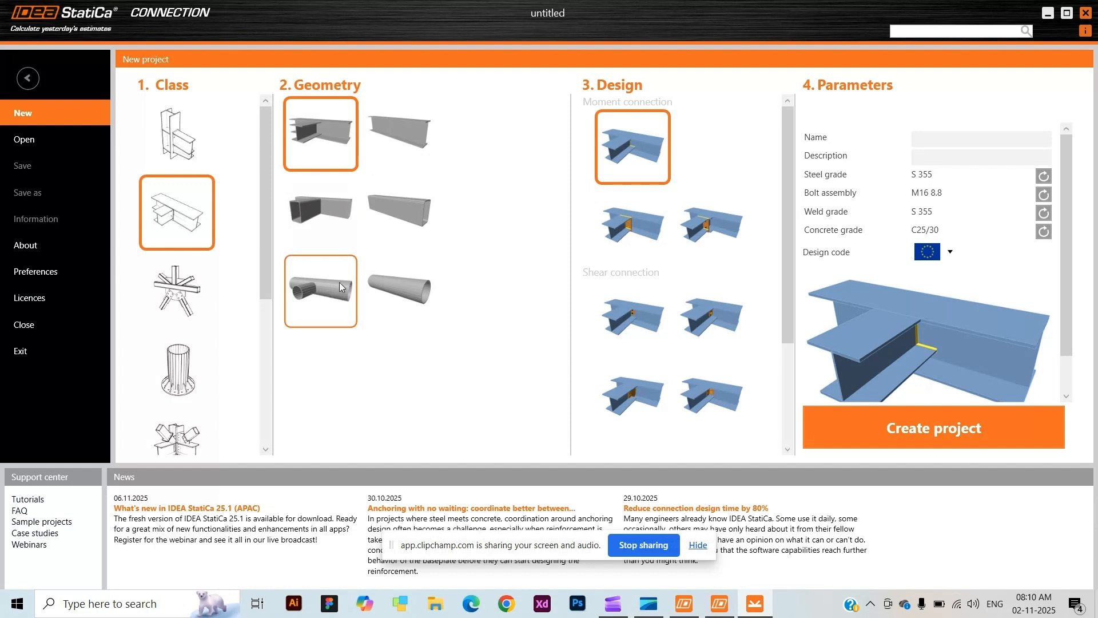
left_click(206, 297)
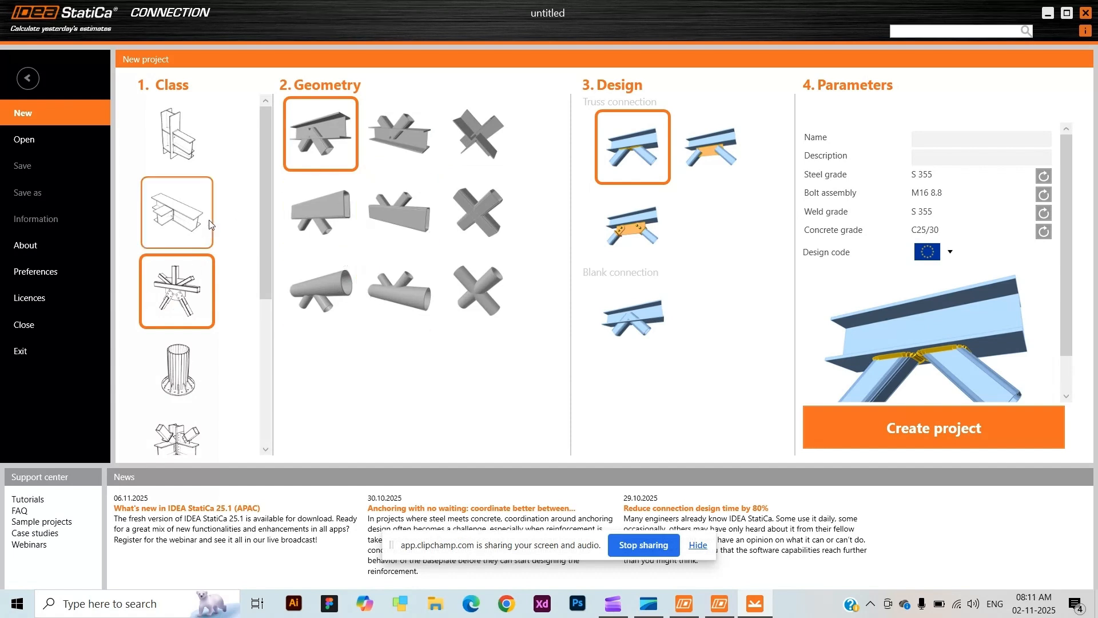
left_click(191, 368)
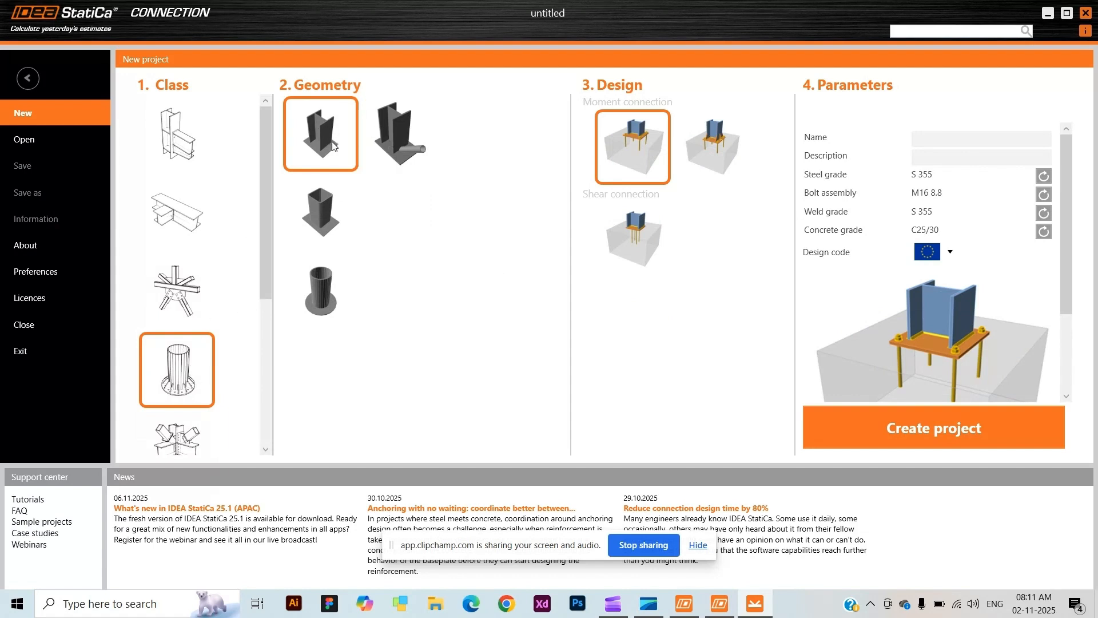
left_click(394, 149)
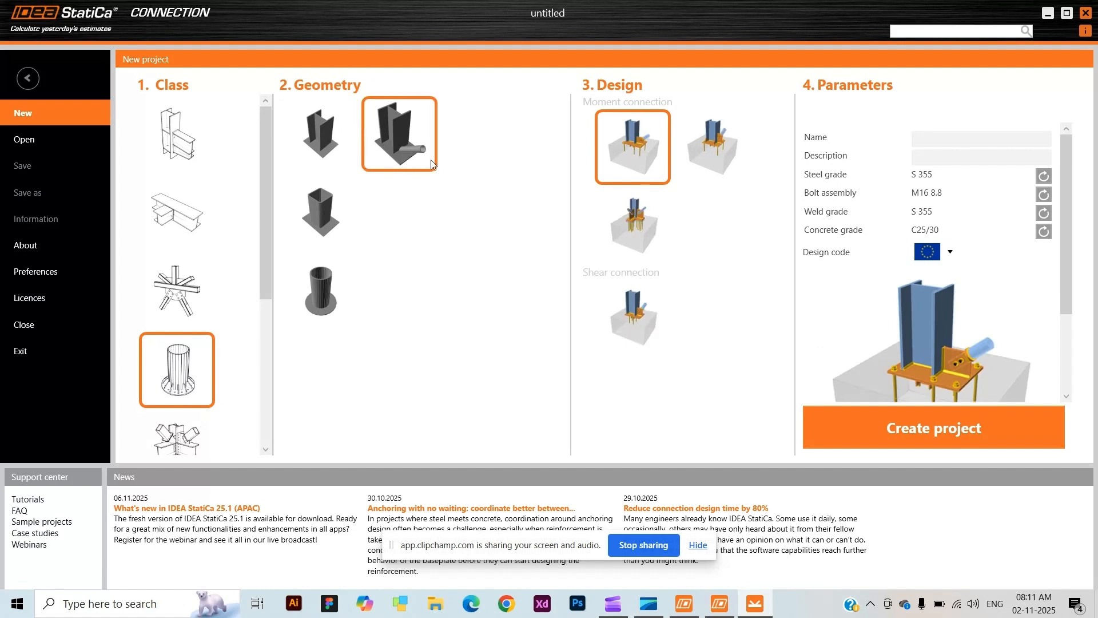
left_click(335, 236)
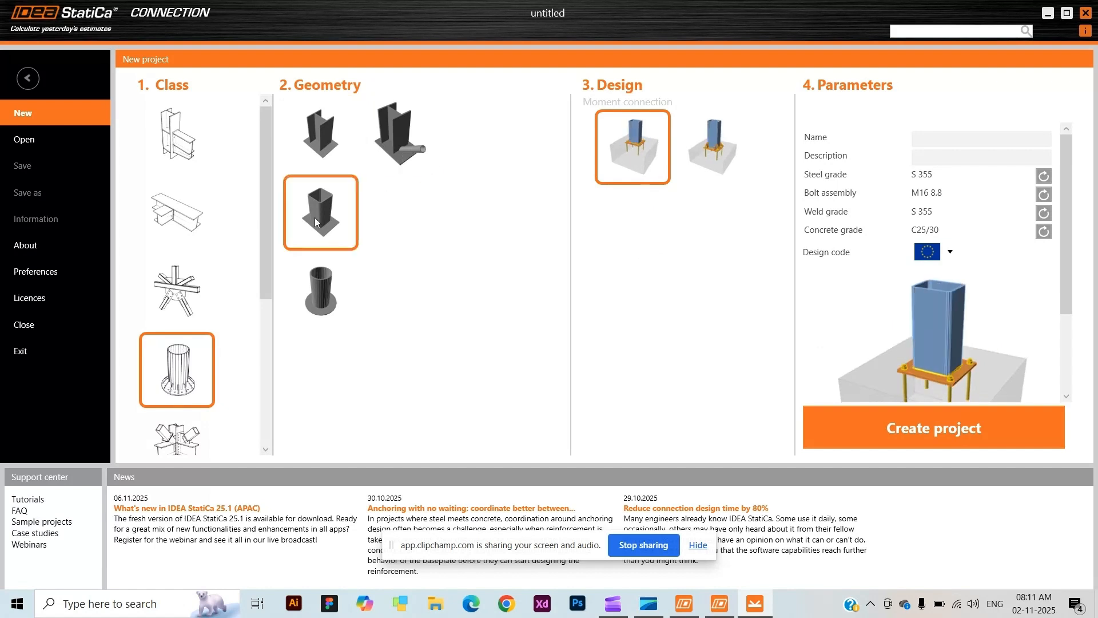
left_click(334, 287)
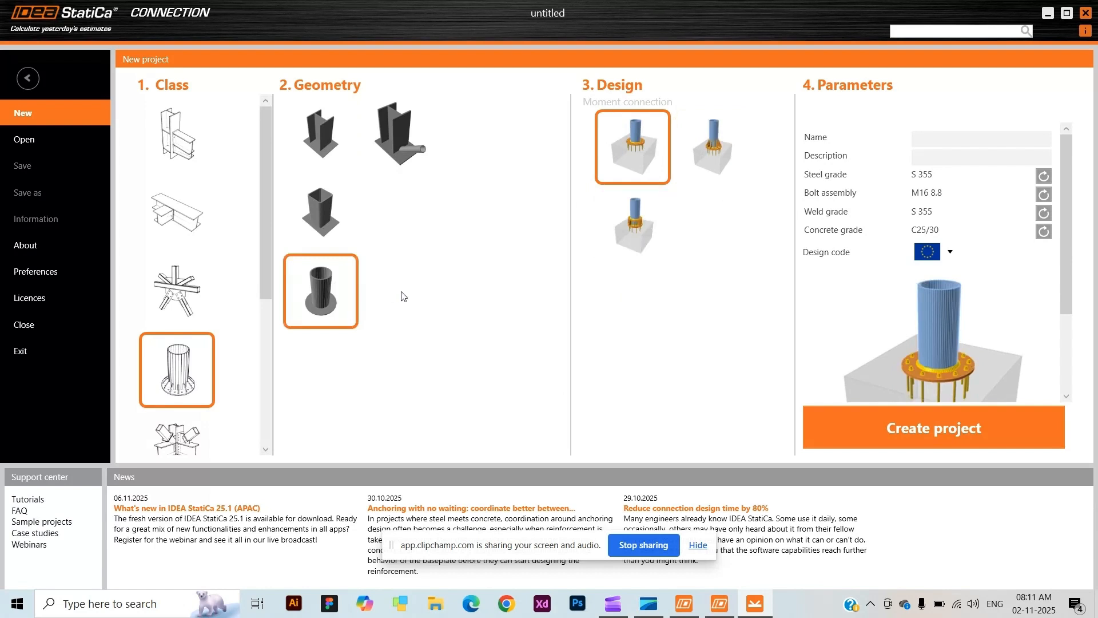
Review the templates of the braced frame, bolted timber and seismic beam-to-column classes, including the two-sided blank connection design
scroll(194, 432, "down", 3)
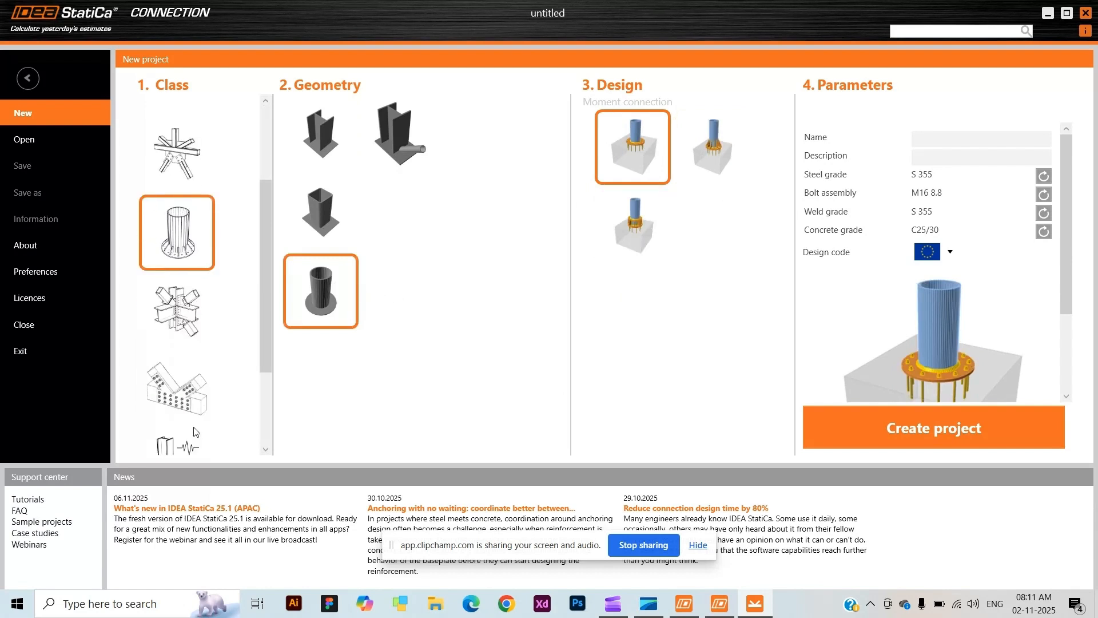
left_click(204, 302)
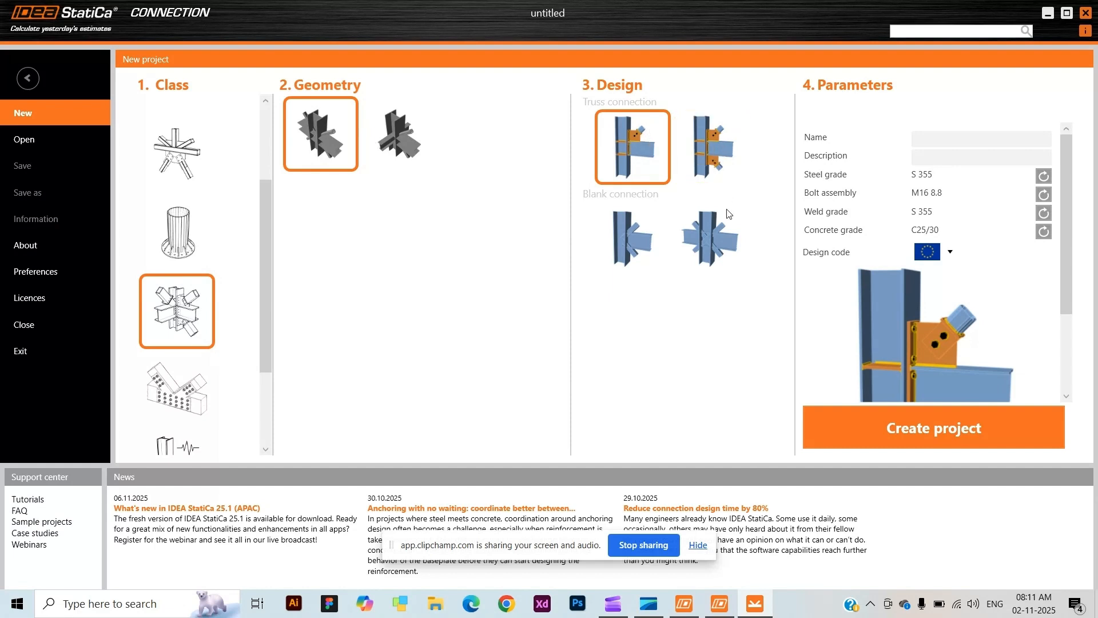
left_click(719, 246)
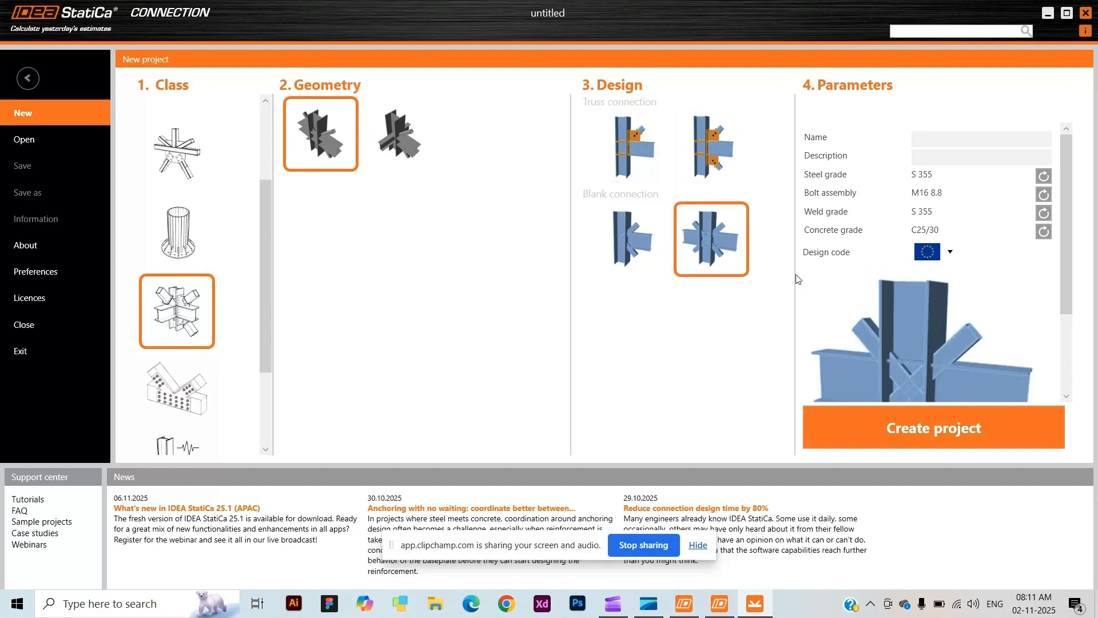
scroll(895, 243, "down", 3)
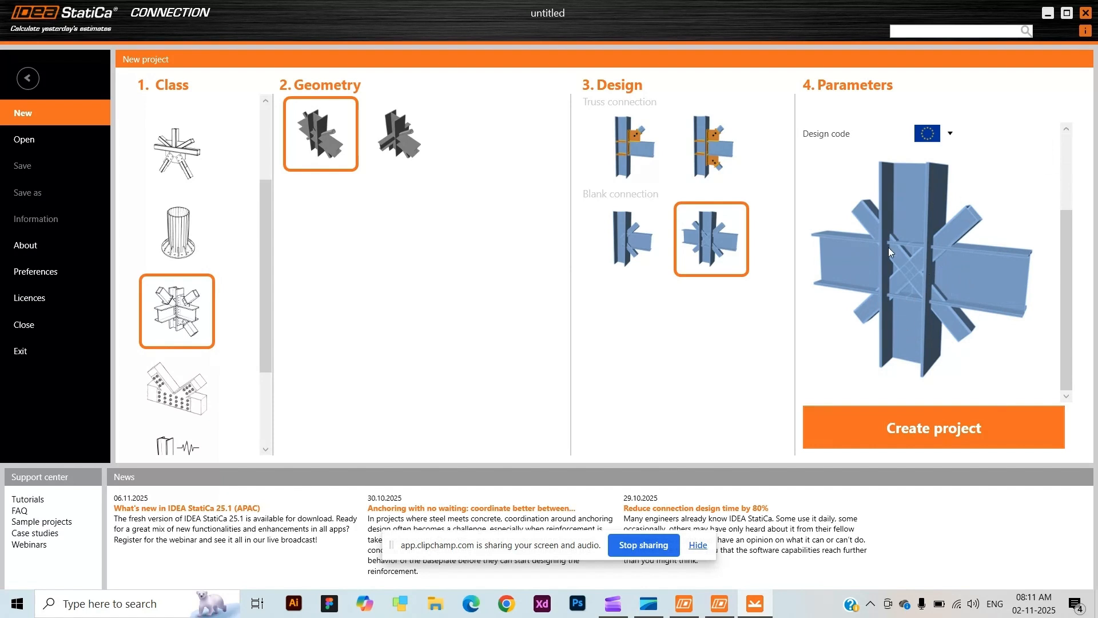
scroll(232, 280, "down", 3)
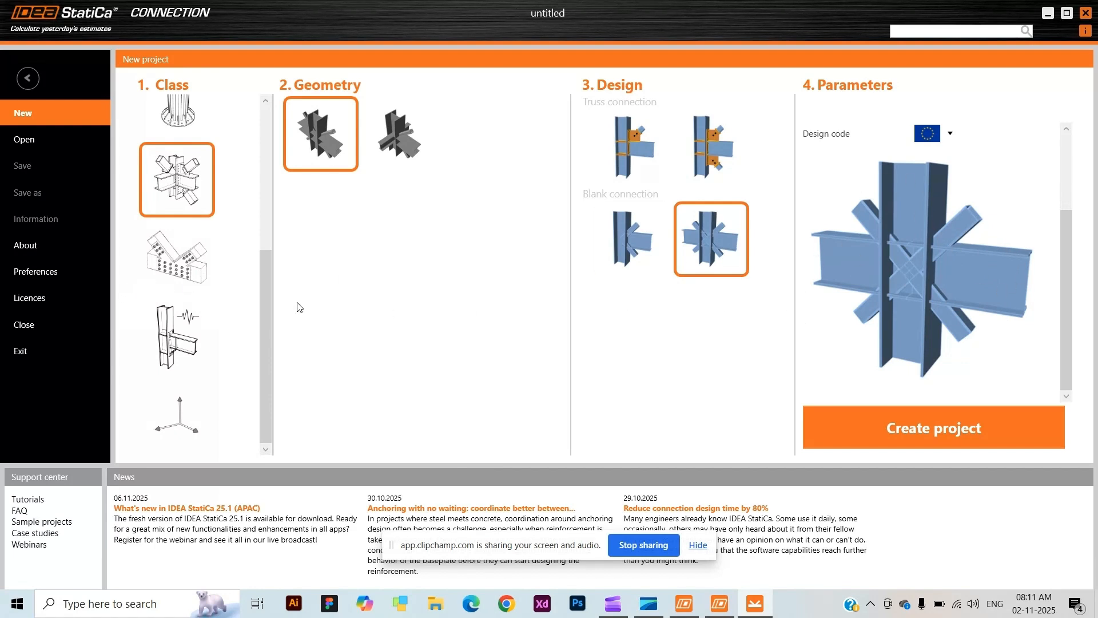
left_click(190, 291)
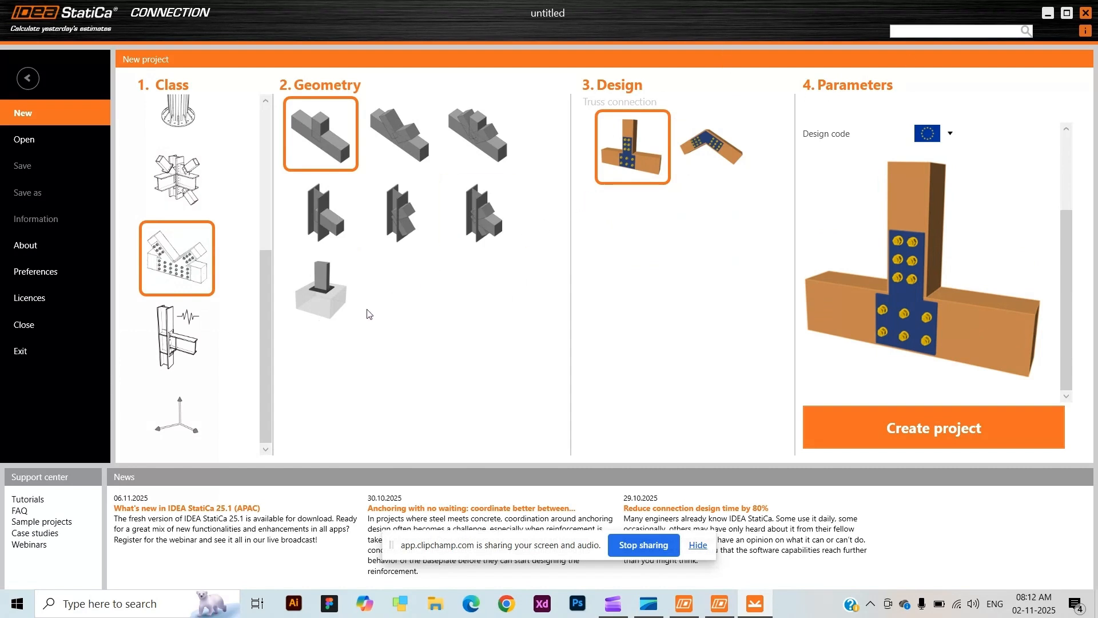
left_click(175, 350)
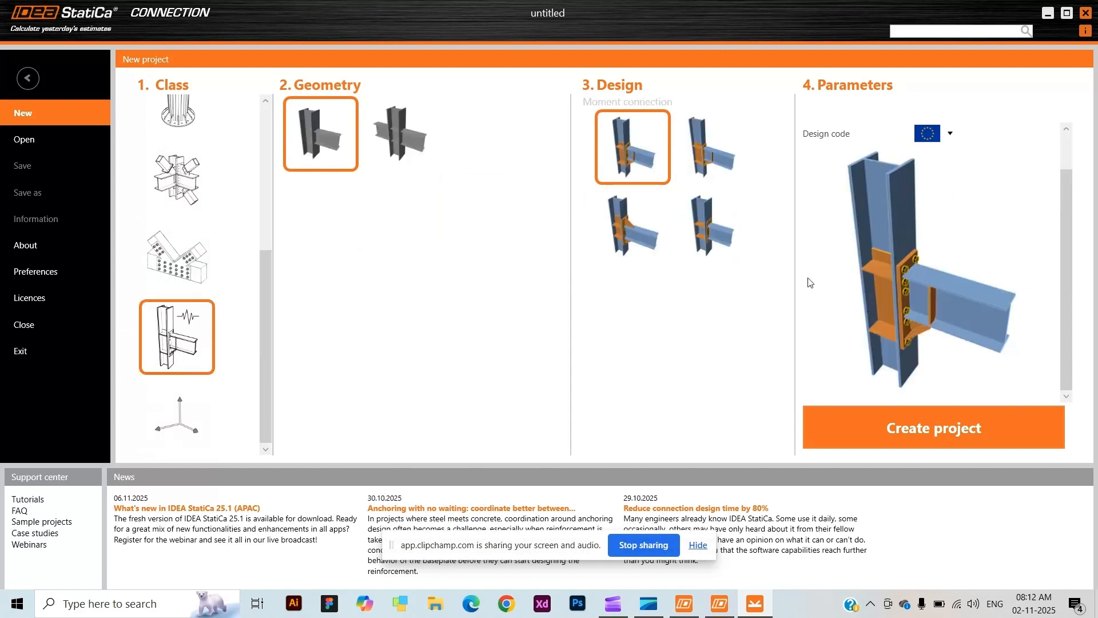
Create a project from the beam-to-column class using the continuous I-section column with one side beam and the first moment connection design
scroll(199, 240, "up", 3)
left_click(186, 155)
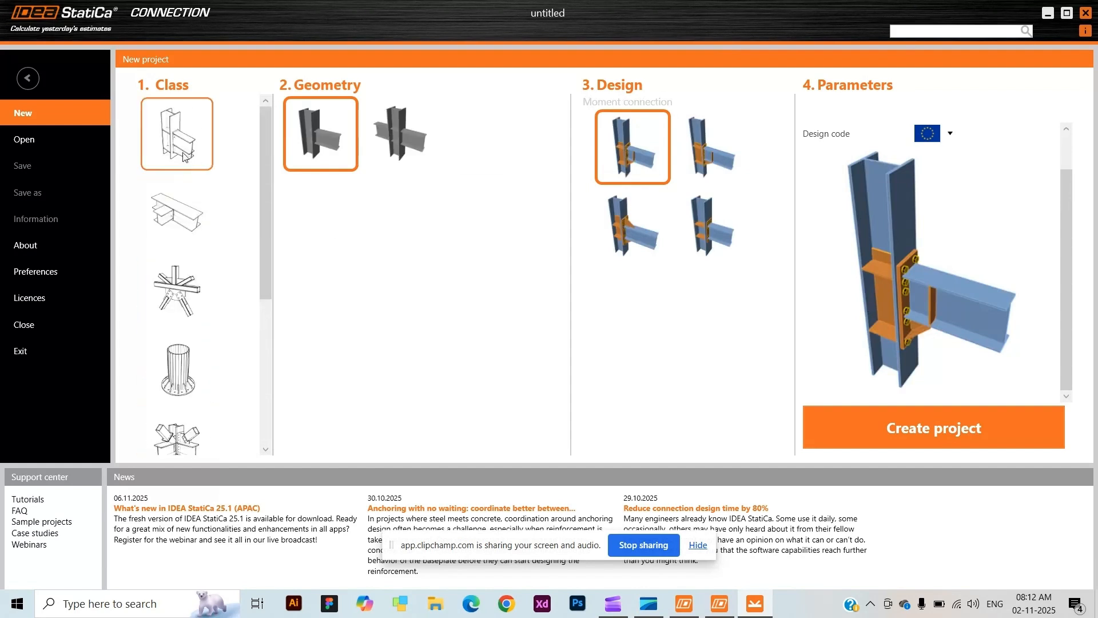
scroll(486, 245, "up", 1)
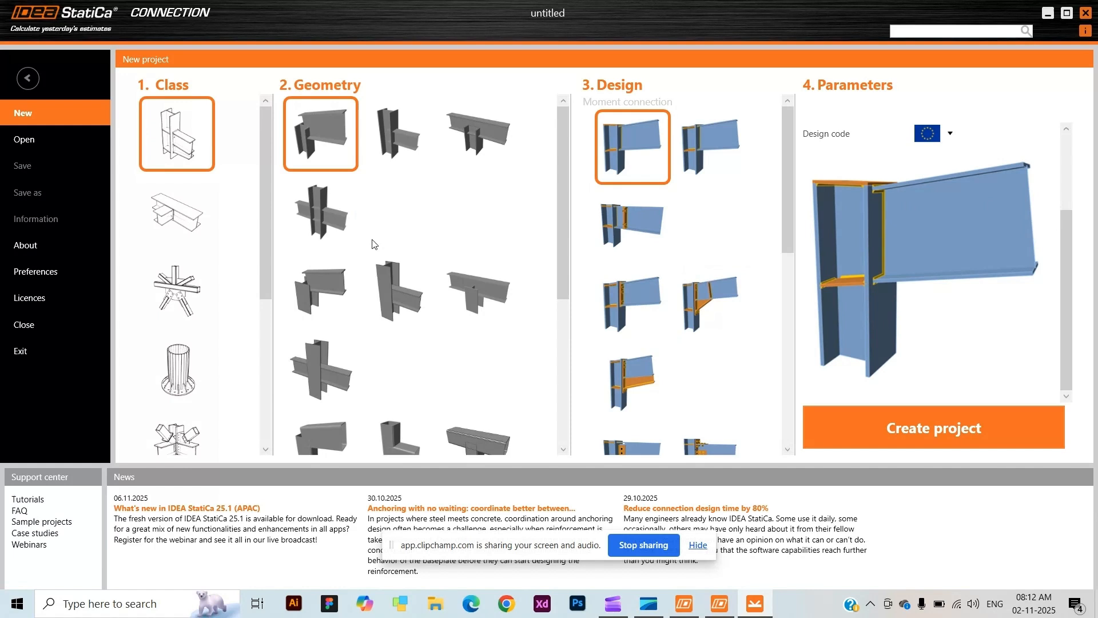
left_click(421, 146)
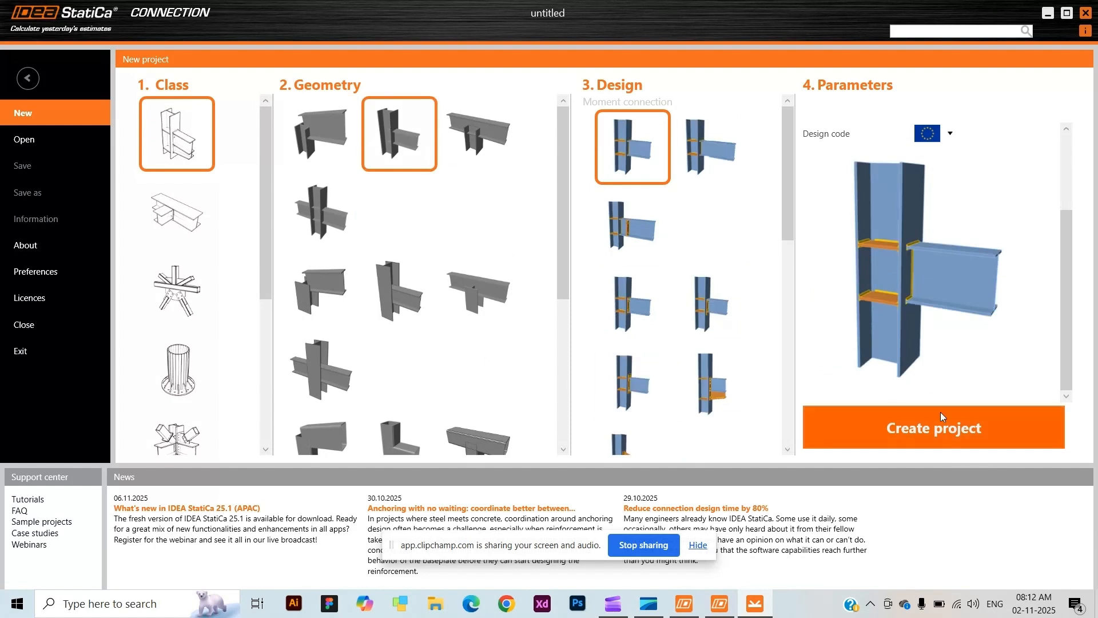
left_click(957, 433)
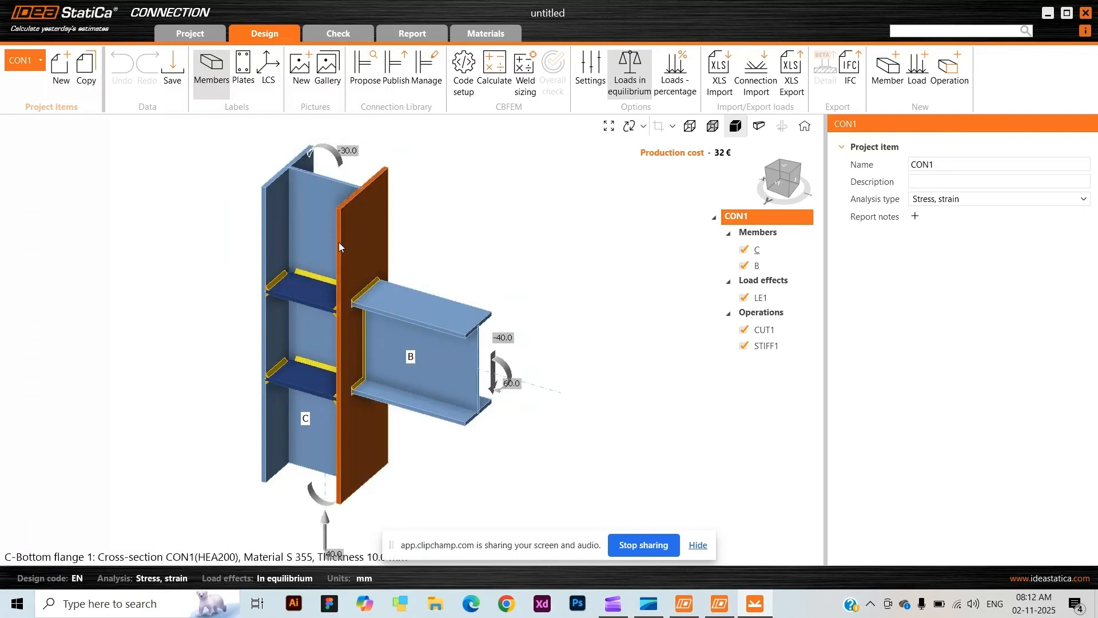
Examine the cross-section, position and model properties of column C and beam B
left_click(357, 240)
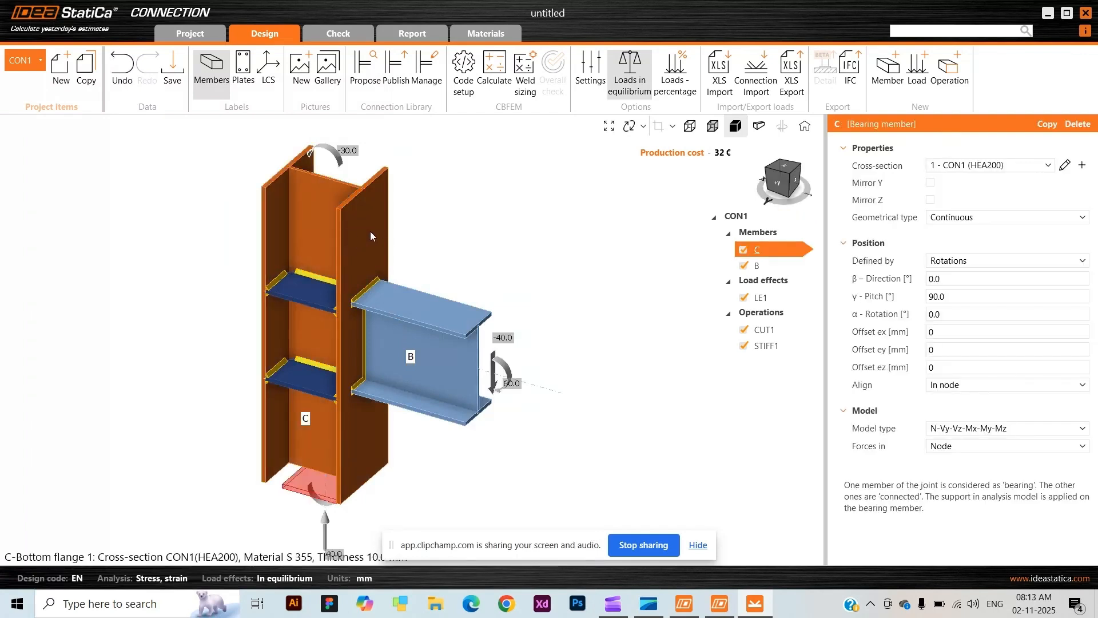
left_click(427, 334)
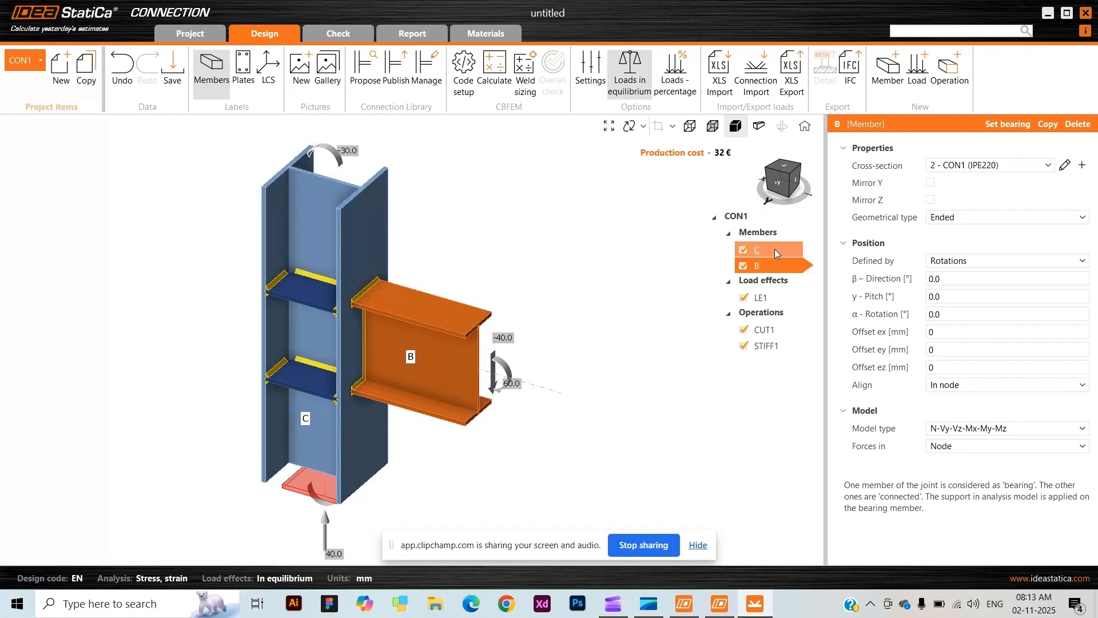
left_click(759, 251)
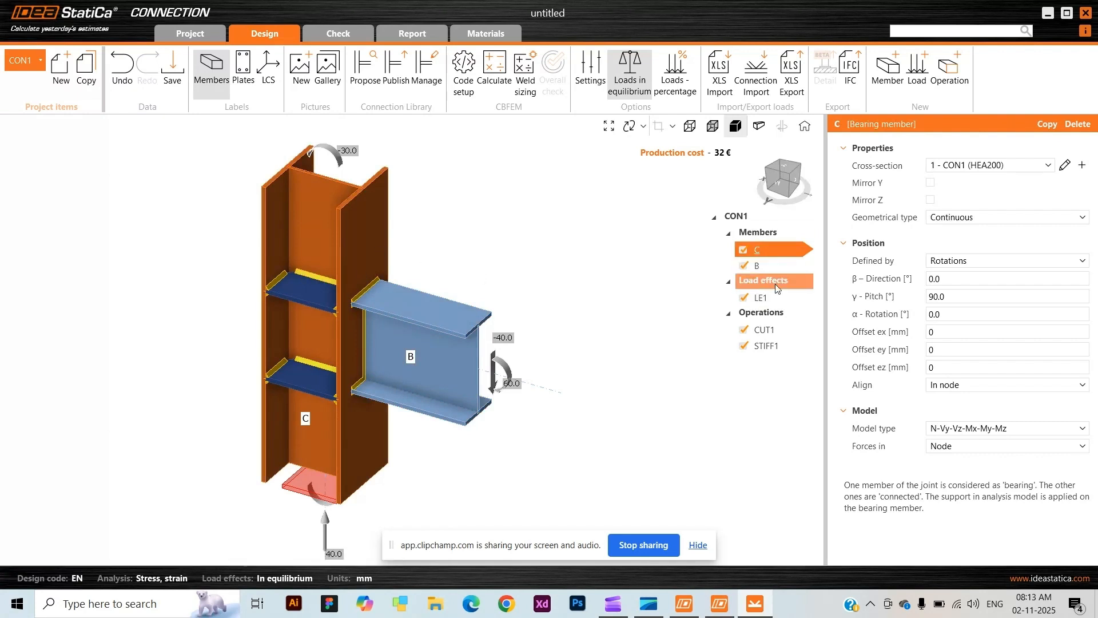
left_click(780, 267)
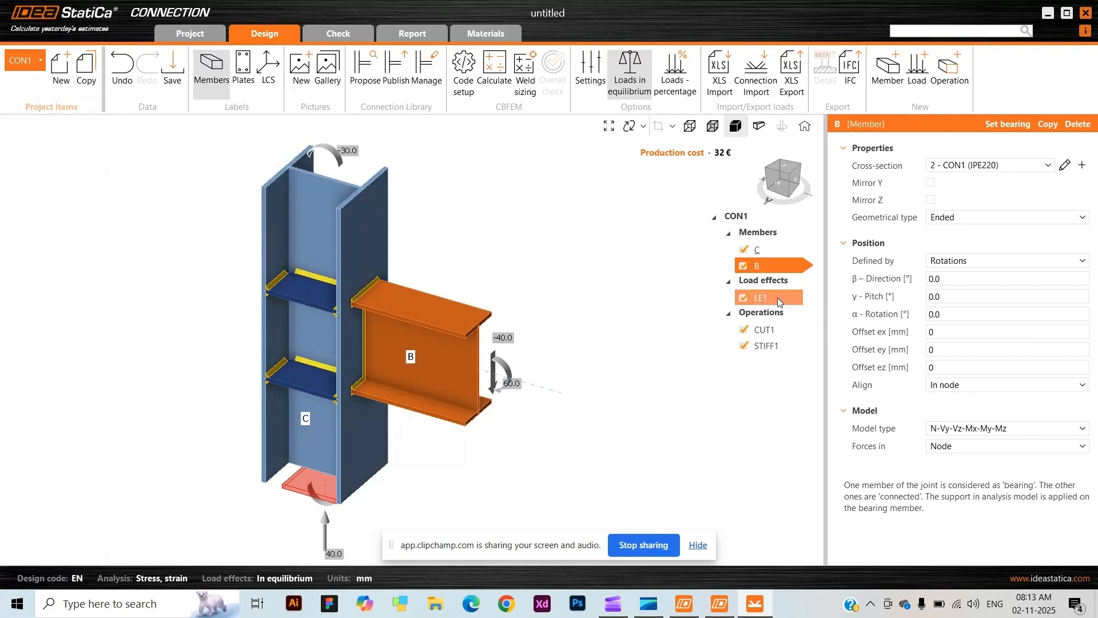
Examine the member forces in load effect LE1 and the settings of operations CUT1 and STIFF1
left_click(763, 300)
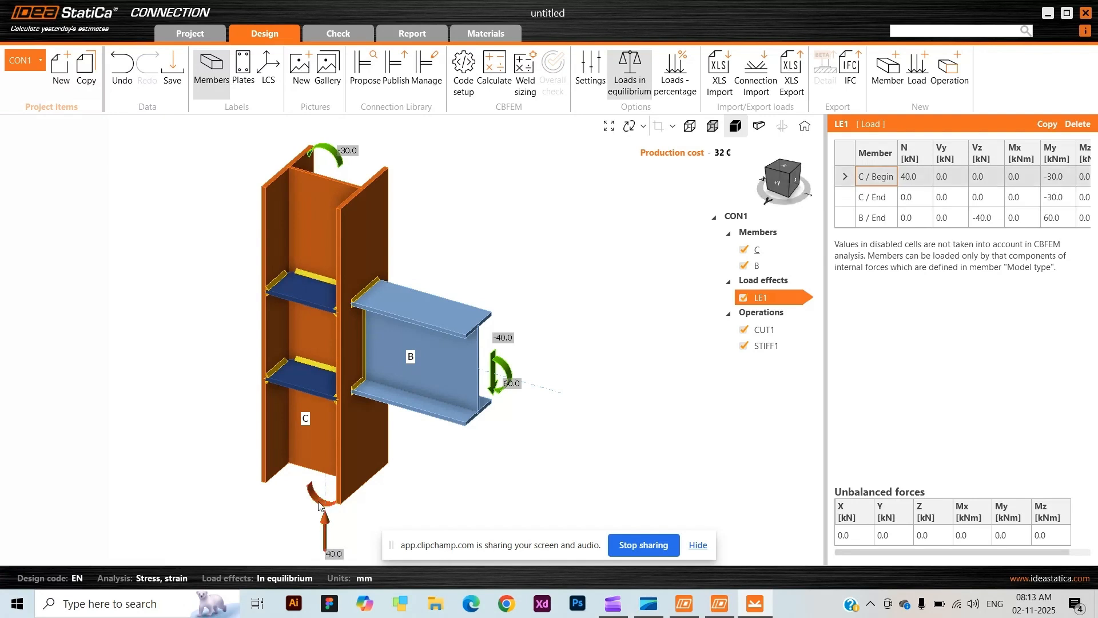
left_click(890, 220)
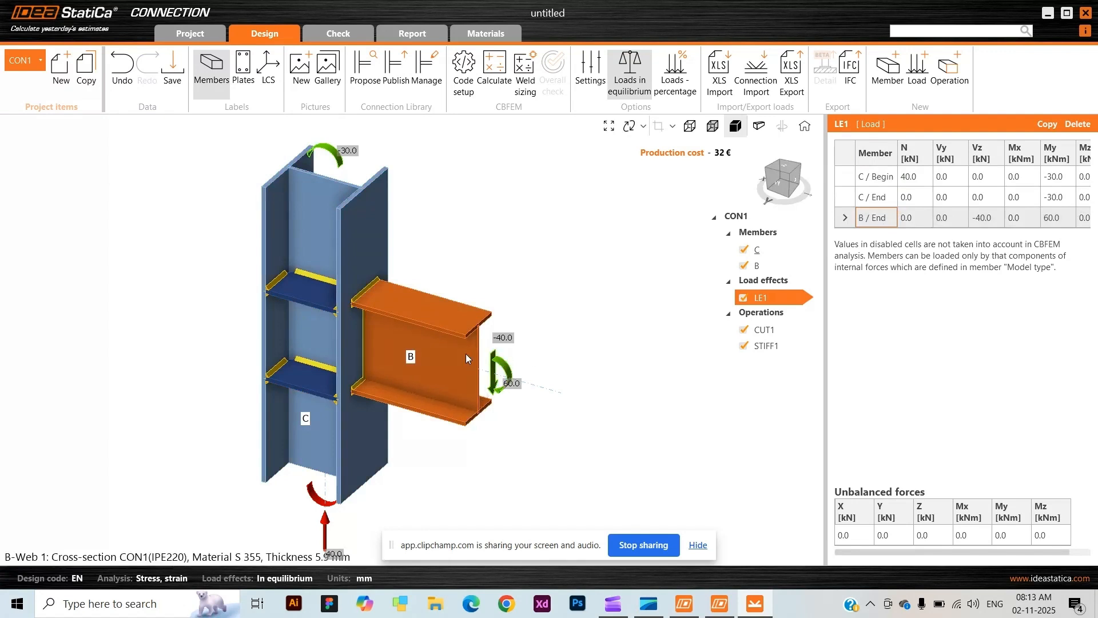
scroll(329, 281, "down", 2)
scroll(332, 281, "up", 2)
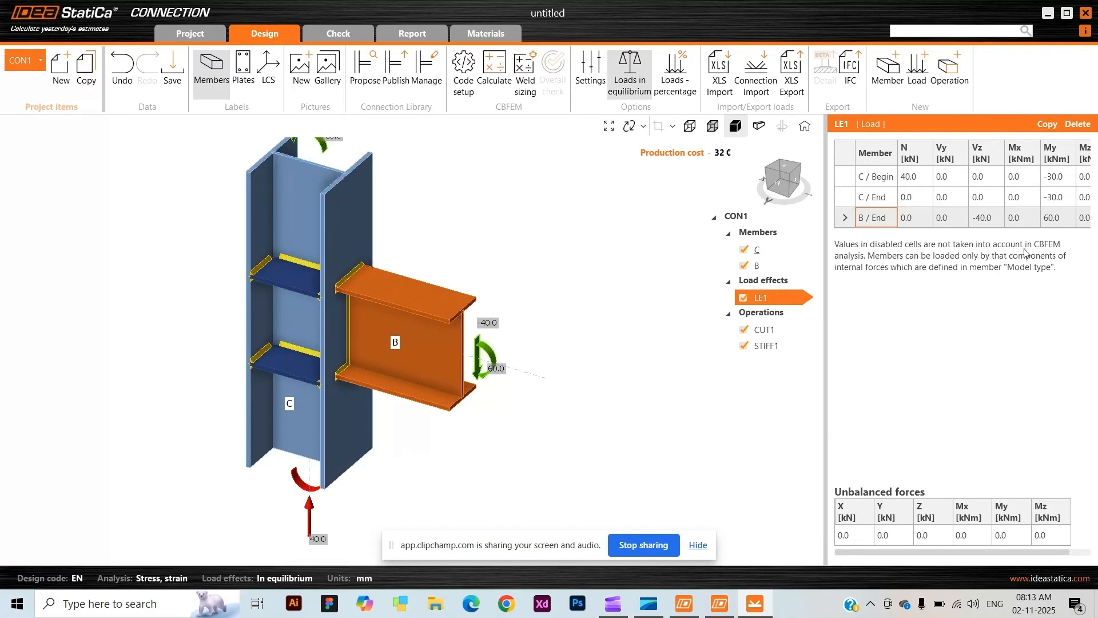
left_click(776, 334)
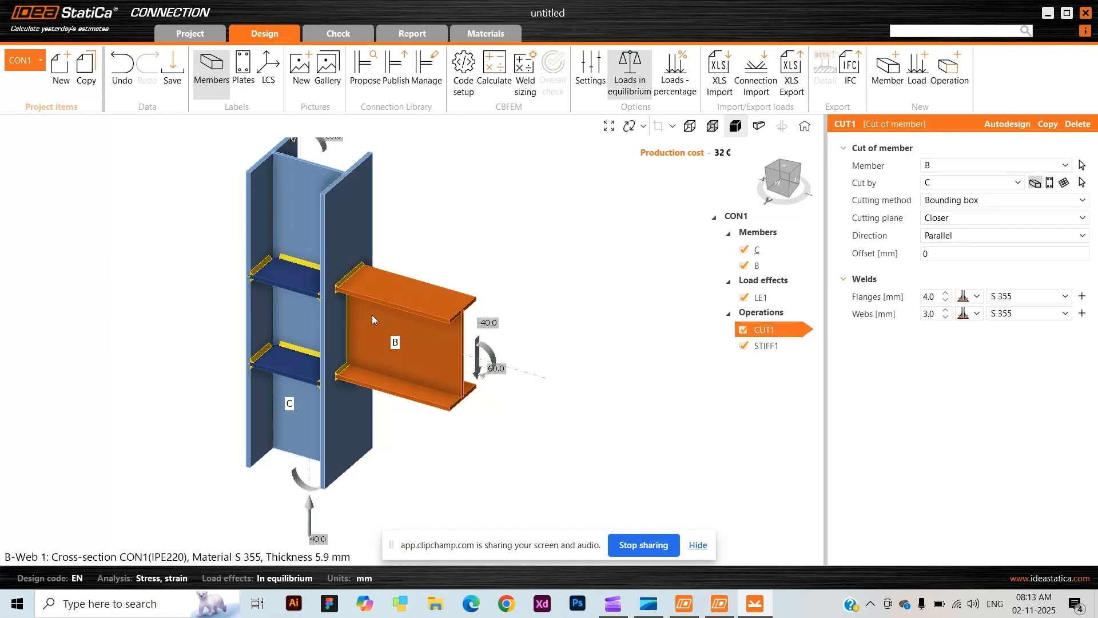
left_click(774, 347)
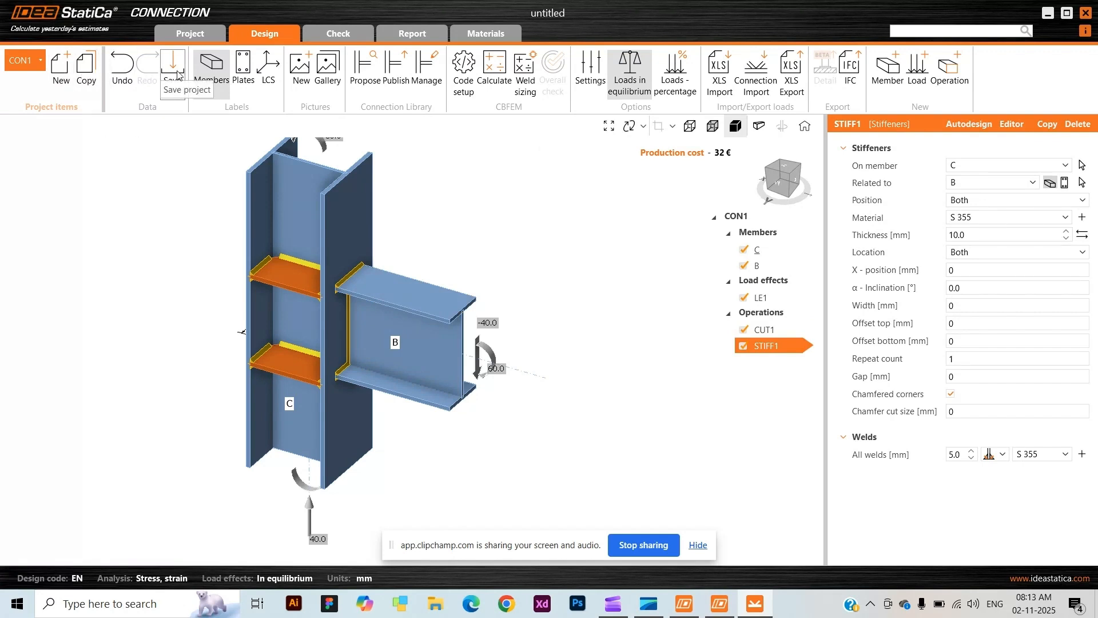
Show plate labels instead of member labels on the 3D model and select beam B
left_click(225, 78)
left_click(239, 77)
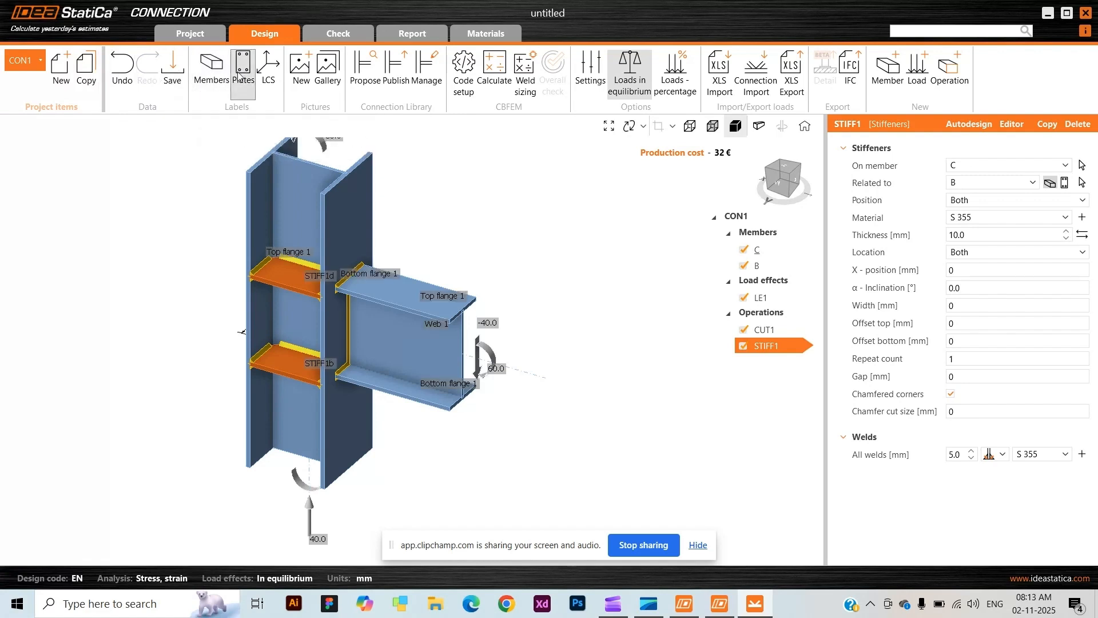
left_click(211, 70)
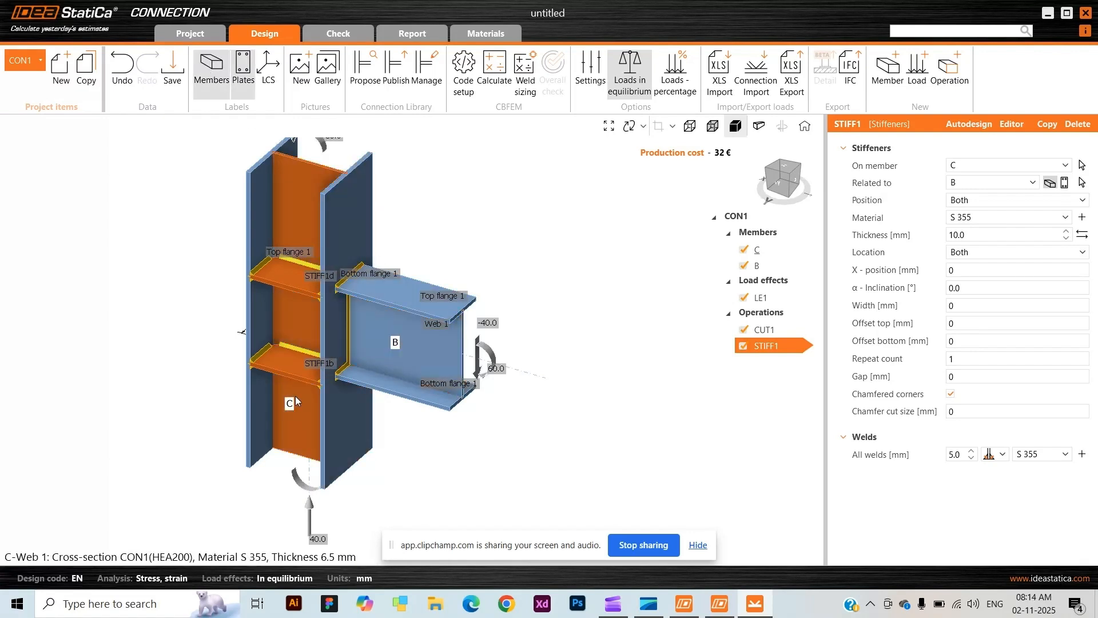
left_click(196, 77)
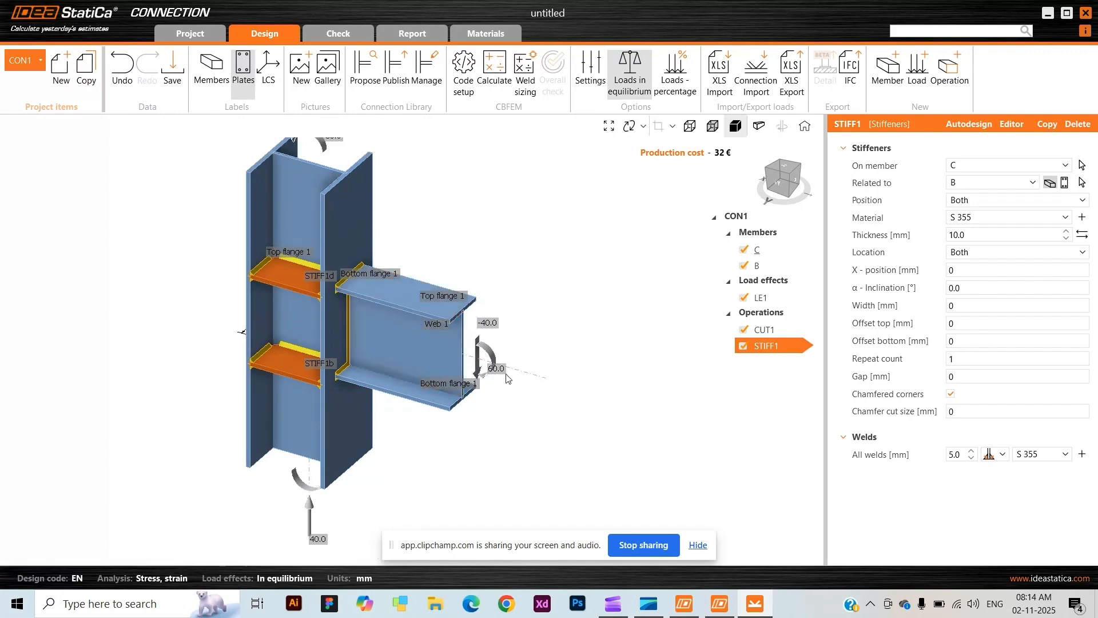
left_click(778, 265)
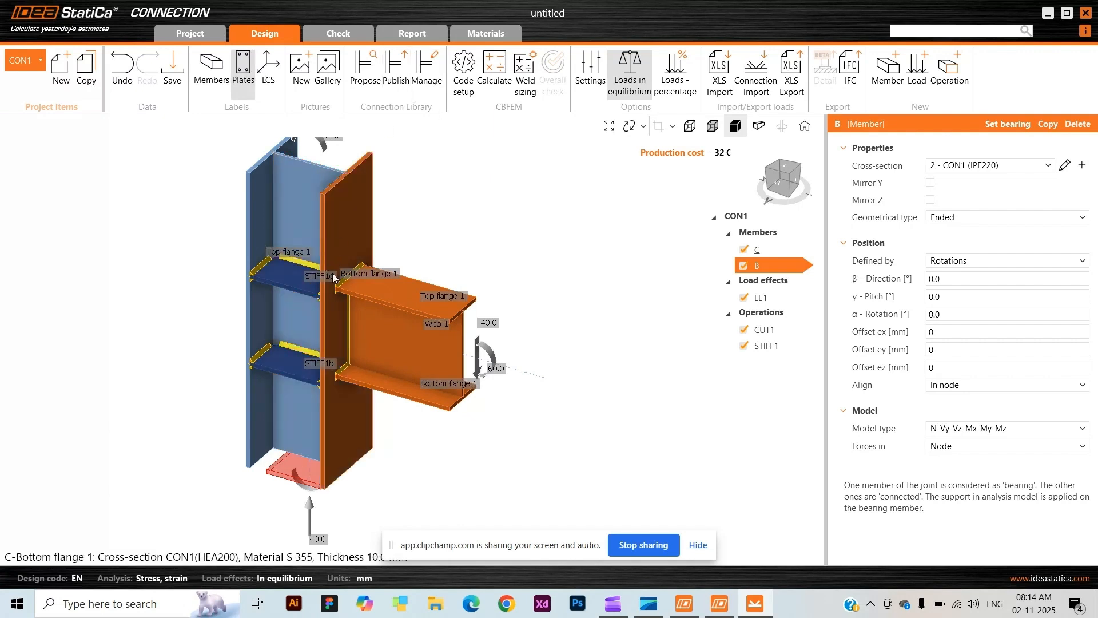
Replace the plate labels on the 3D model with the members' local coordinate system axes
left_click(244, 79)
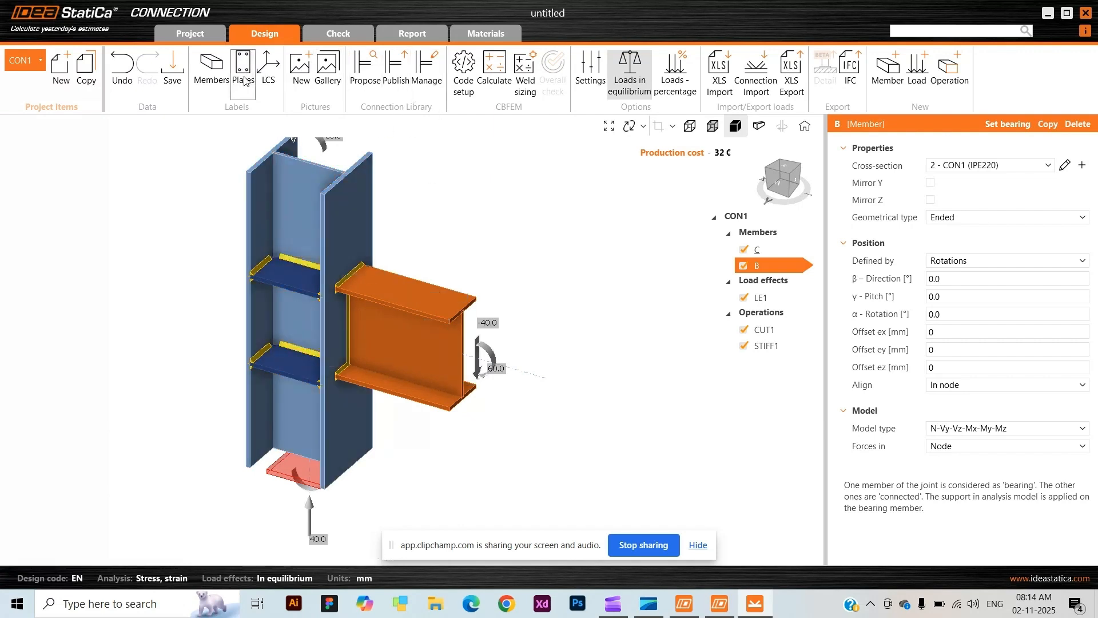
left_click(268, 72)
scroll(491, 350, "down", 2)
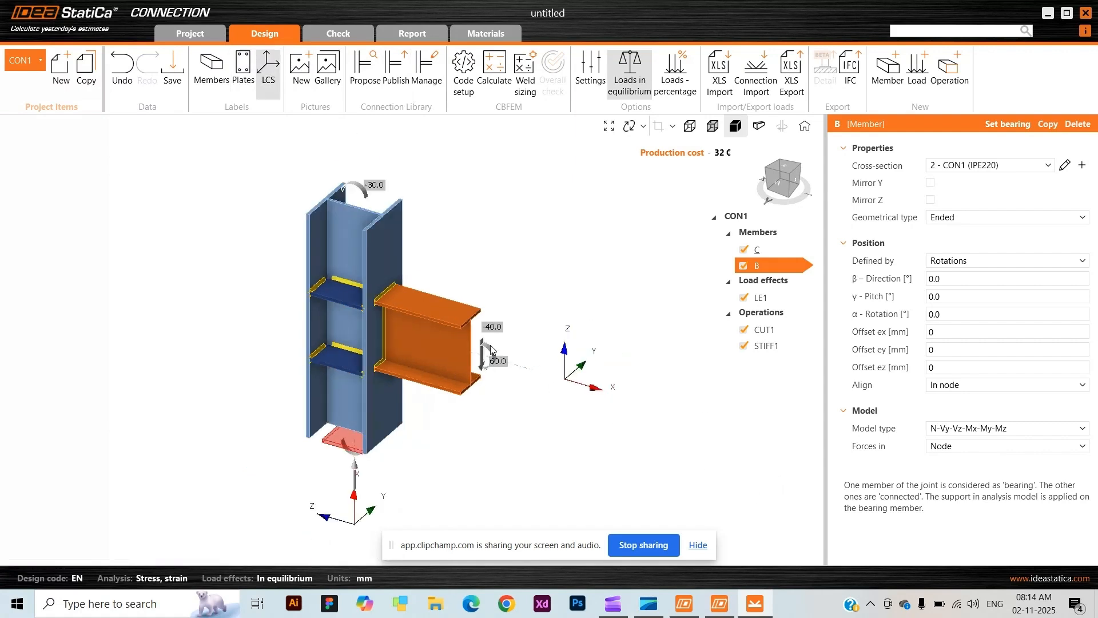
scroll(583, 452, "up", 2)
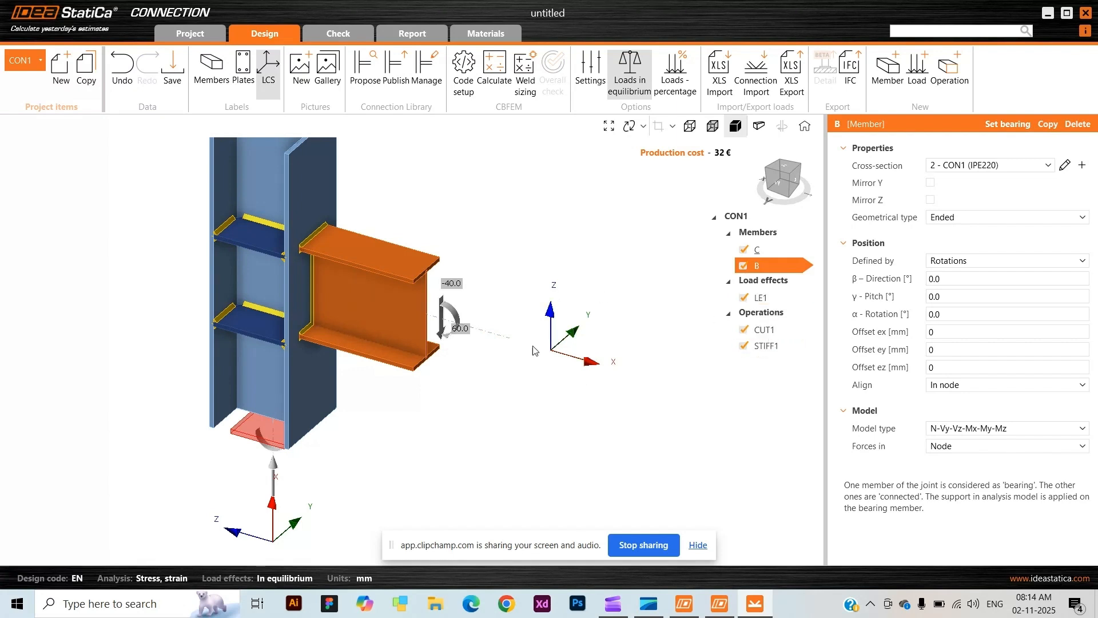
scroll(341, 408, "down", 2)
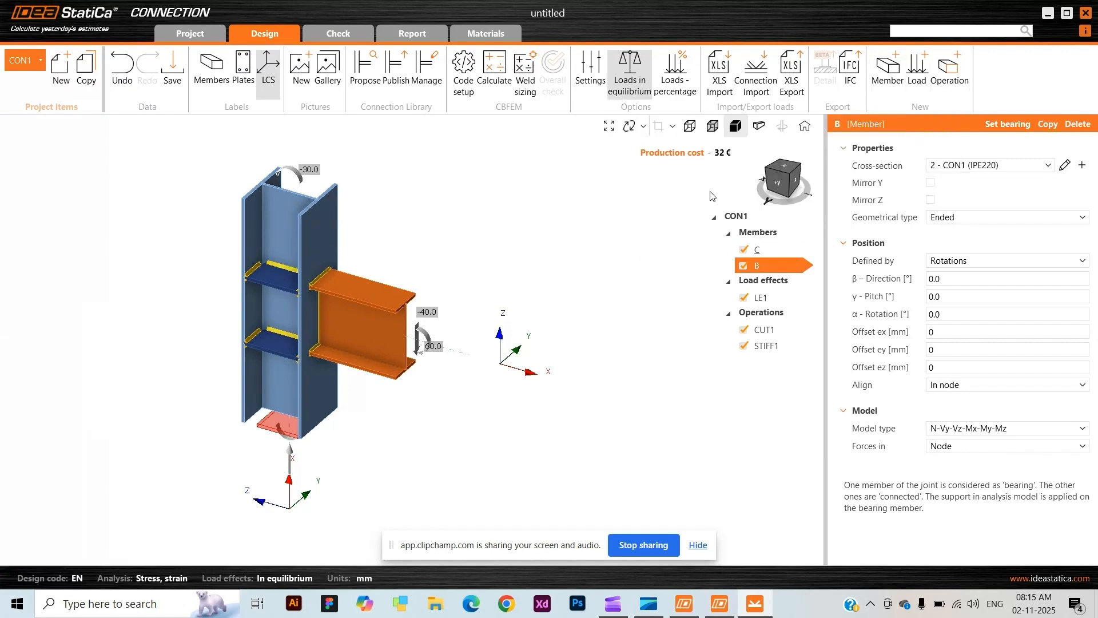
Add an end plate operation to the connection using M20 bolts of grade 8.8
left_click(960, 83)
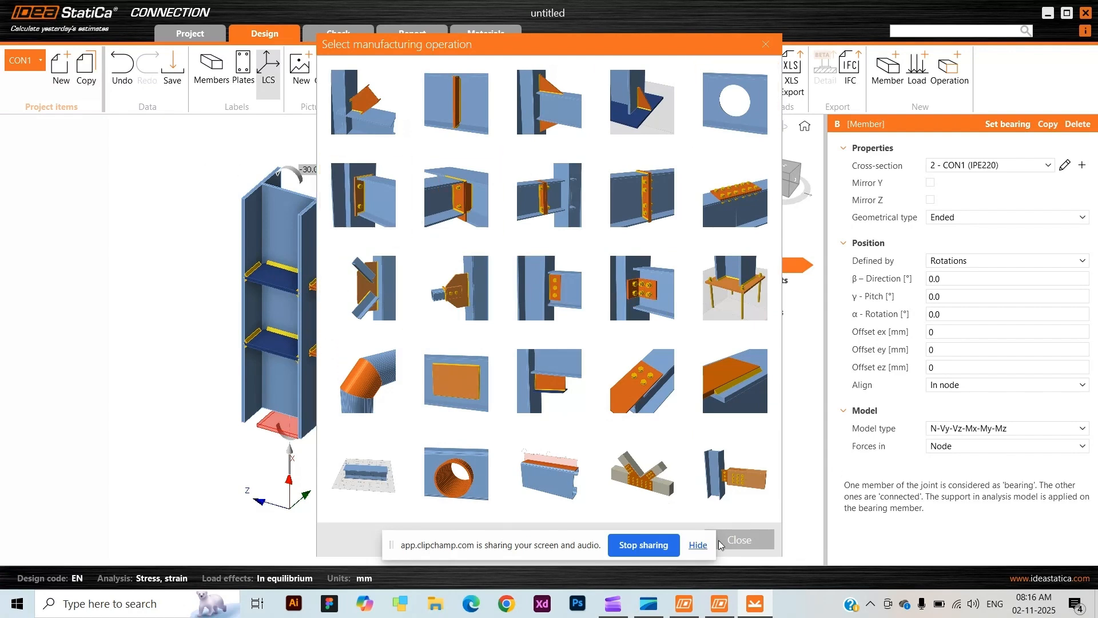
left_click(739, 539)
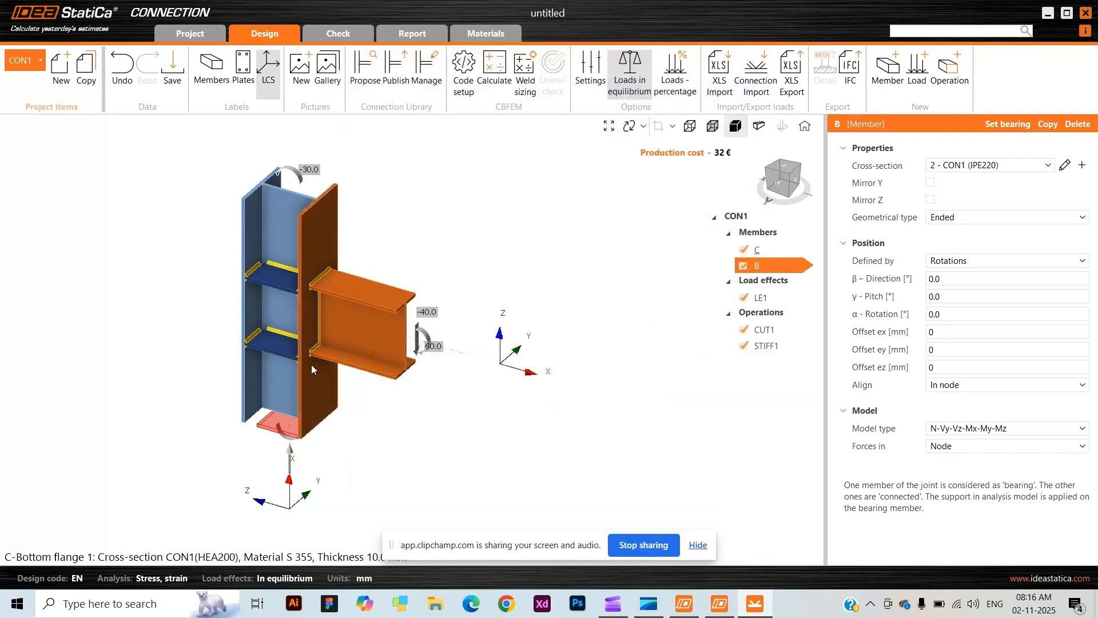
left_click(954, 67)
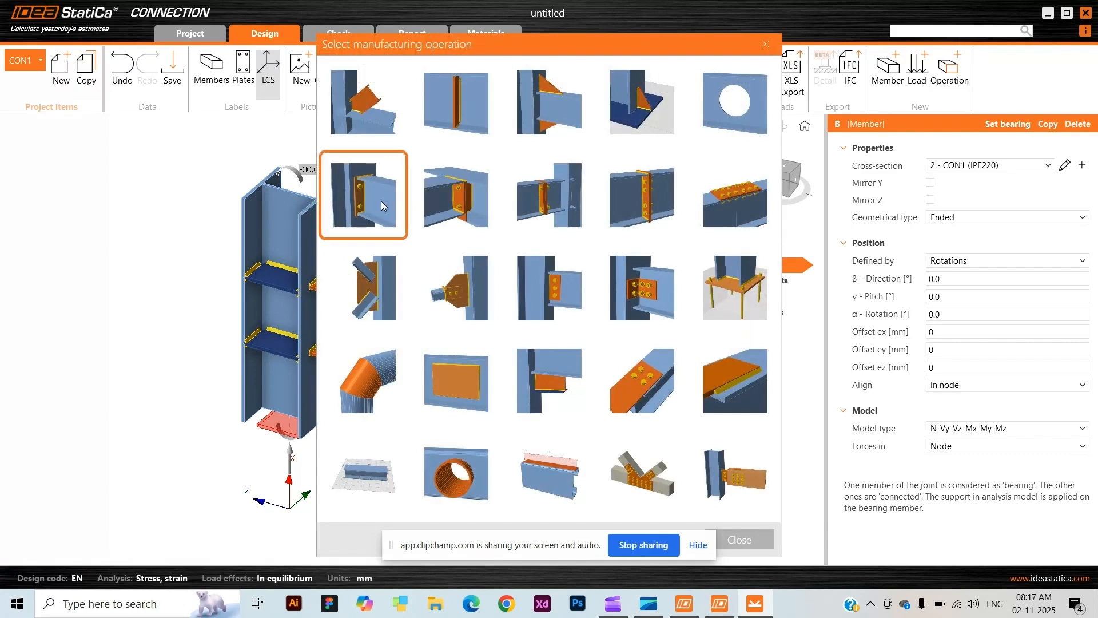
left_click(379, 204)
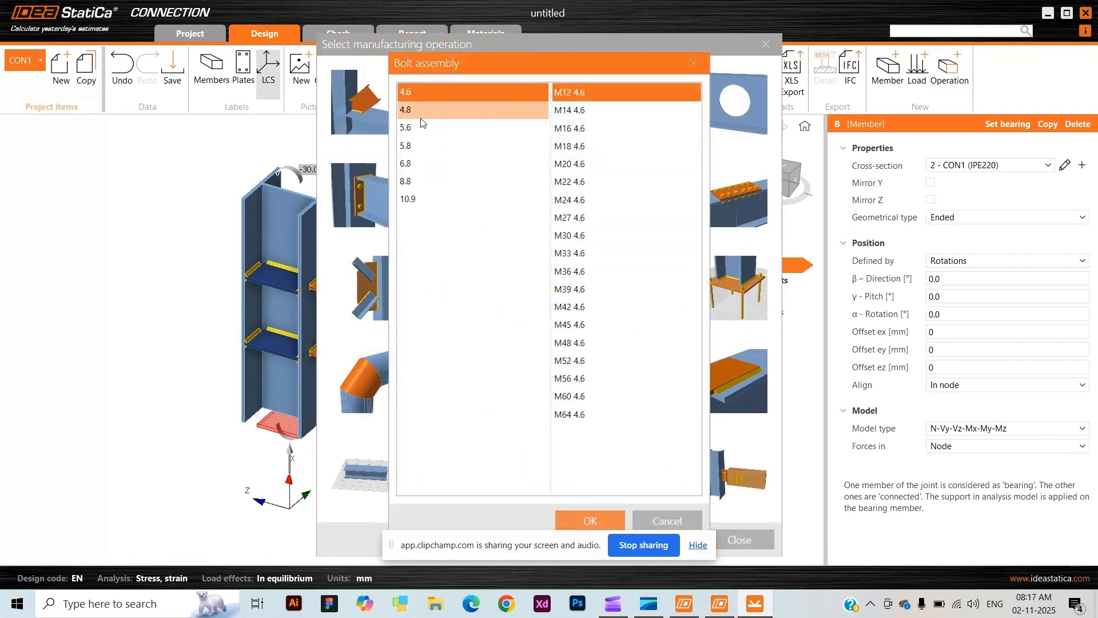
left_click(415, 183)
left_click(590, 179)
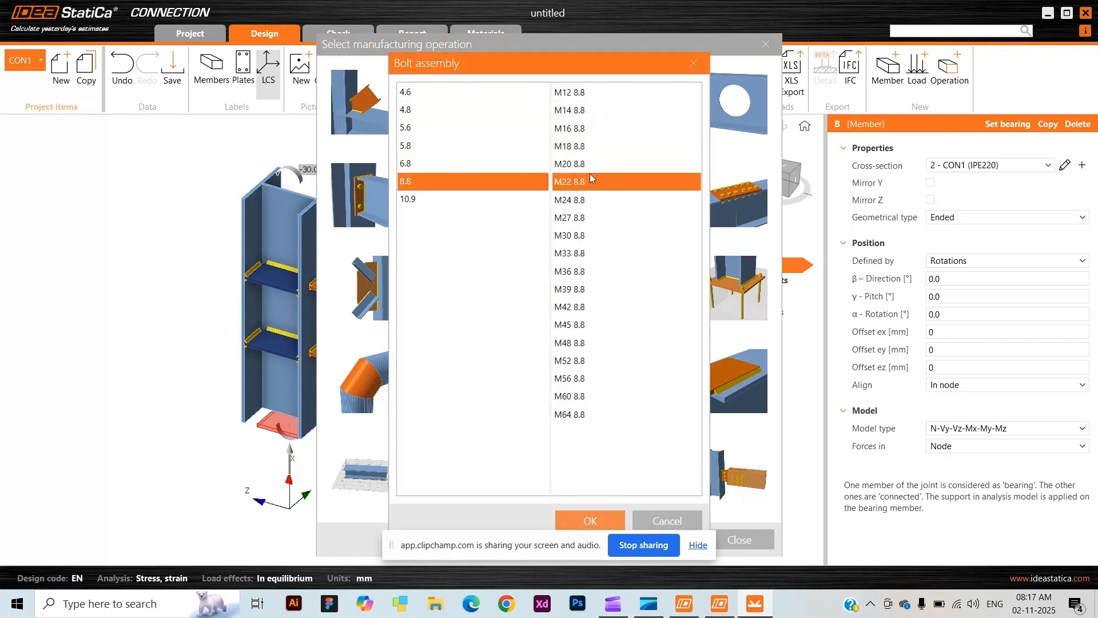
left_click(589, 167)
left_click(602, 520)
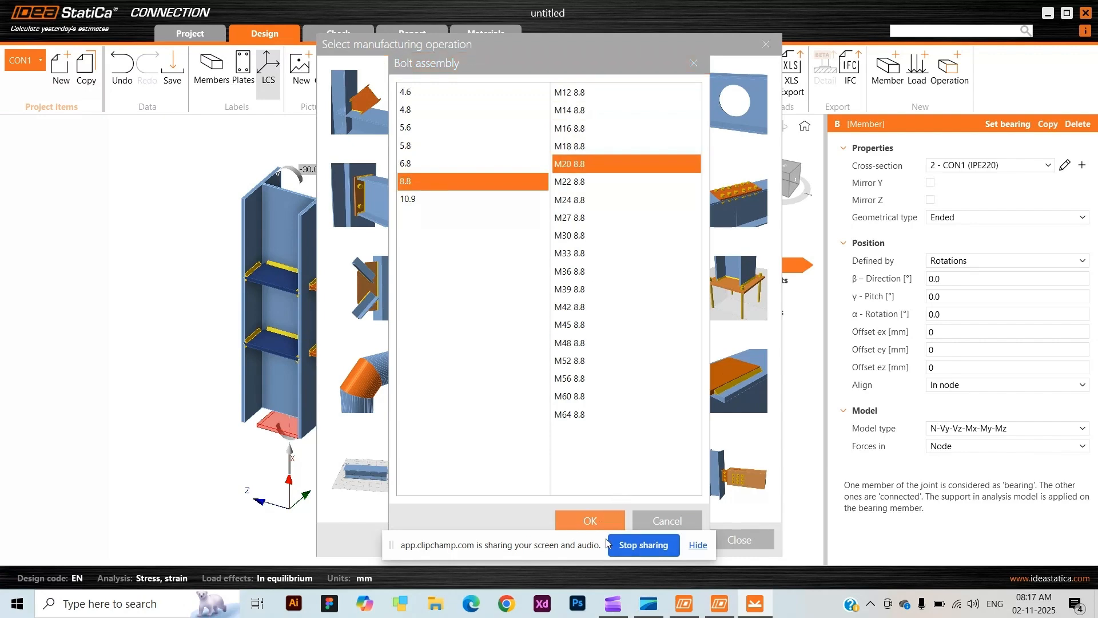
left_click(595, 520)
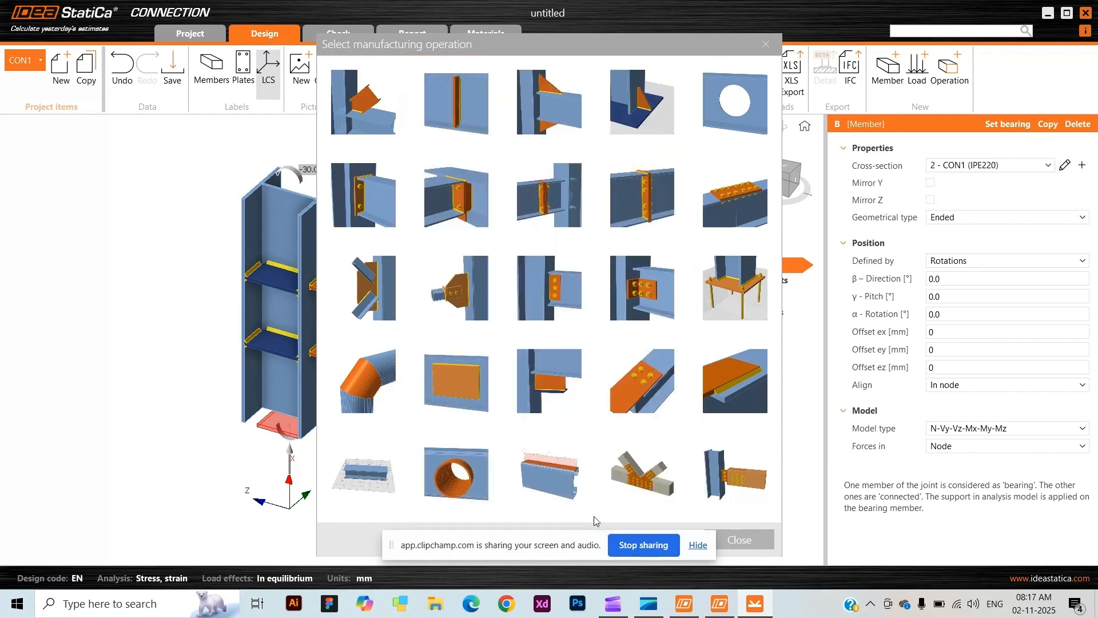
left_click(756, 541)
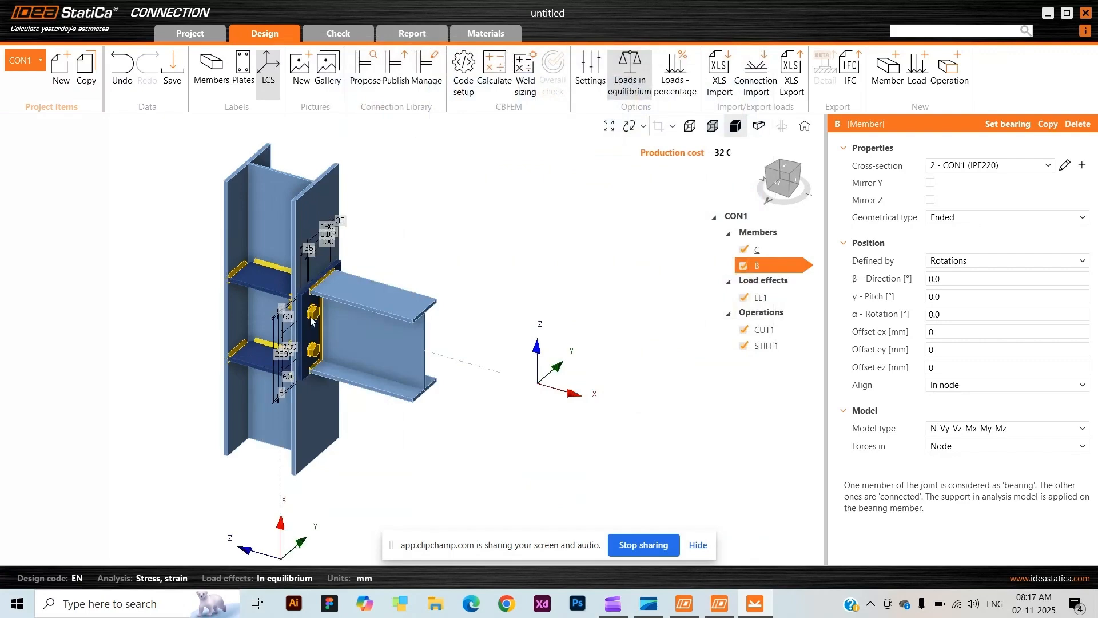
Try to calculate the connection with the new bolted end plate and open the forces of load effect LE1
left_click(319, 322)
scroll(319, 321, "up", 3)
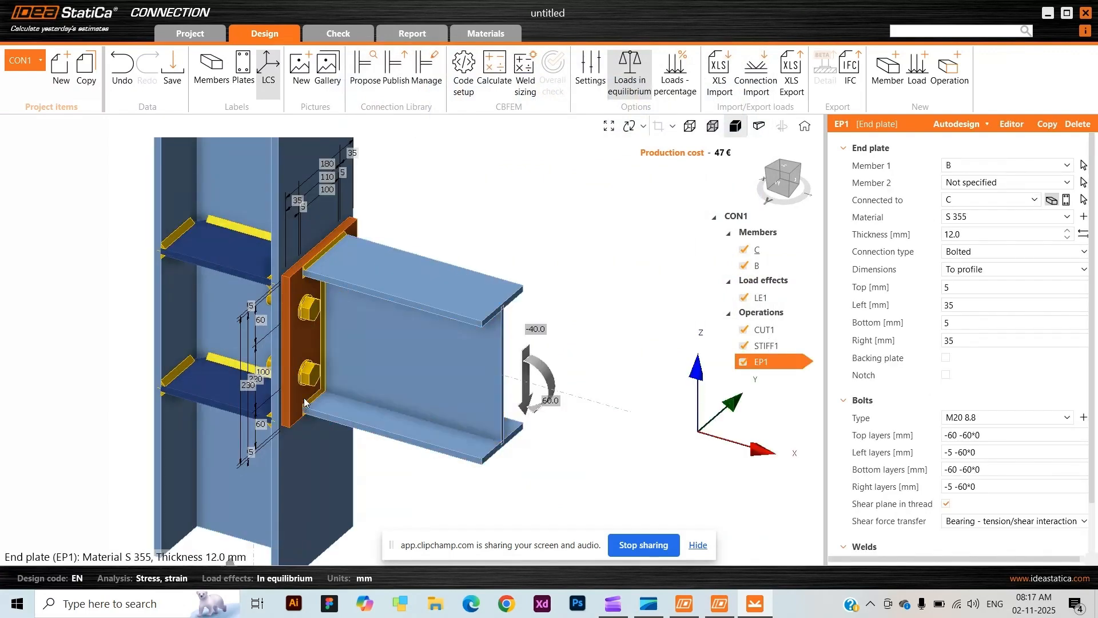
scroll(304, 397, "down", 3)
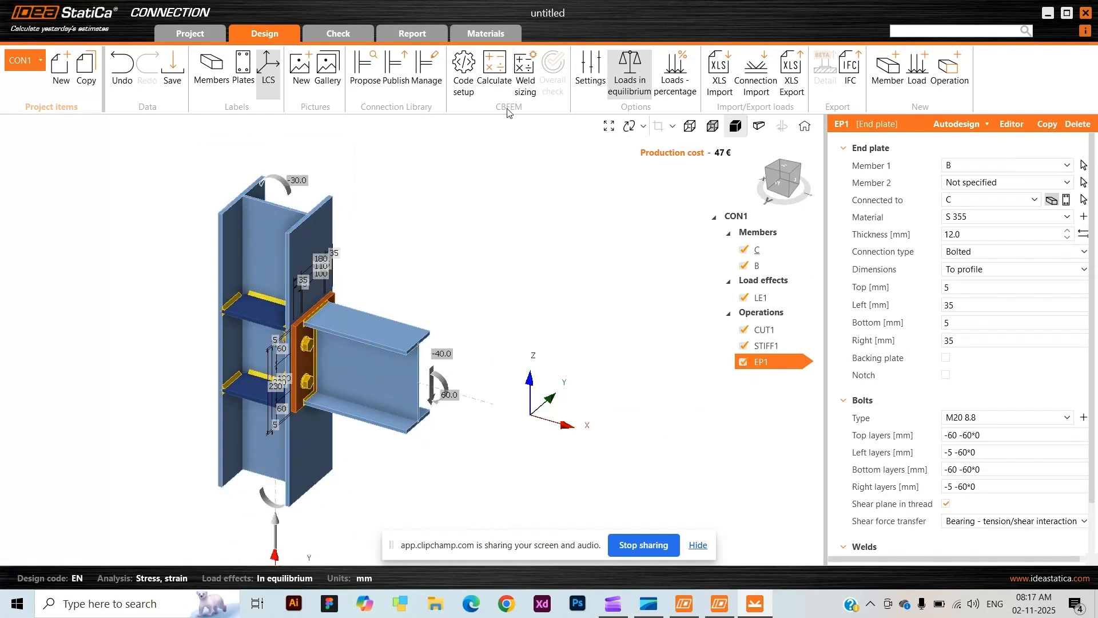
left_click(499, 72)
left_click(779, 300)
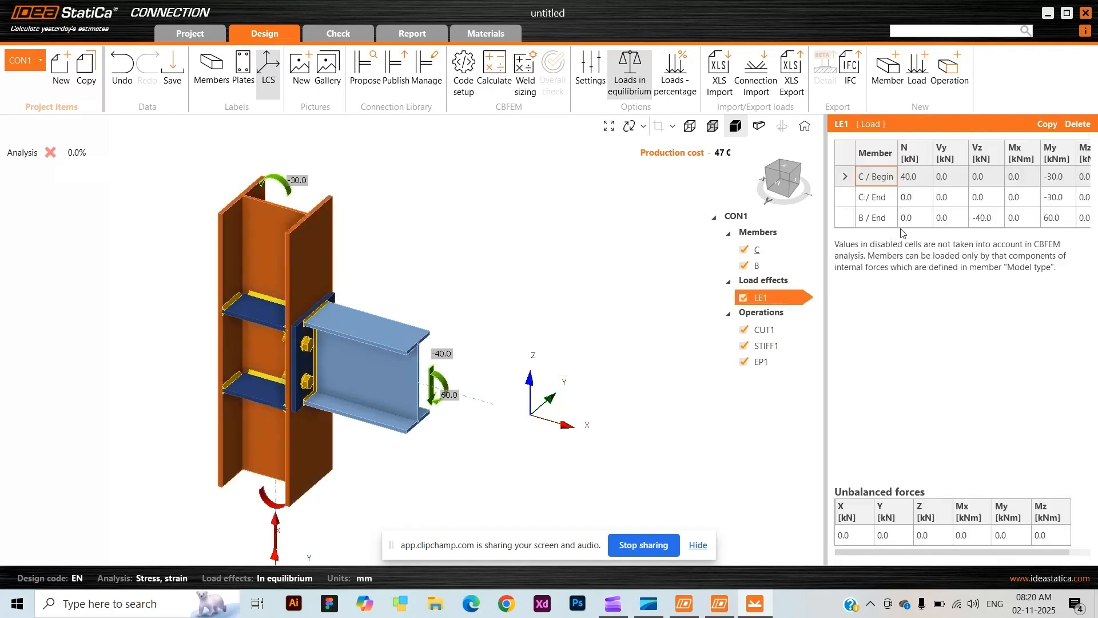
left_click(629, 76)
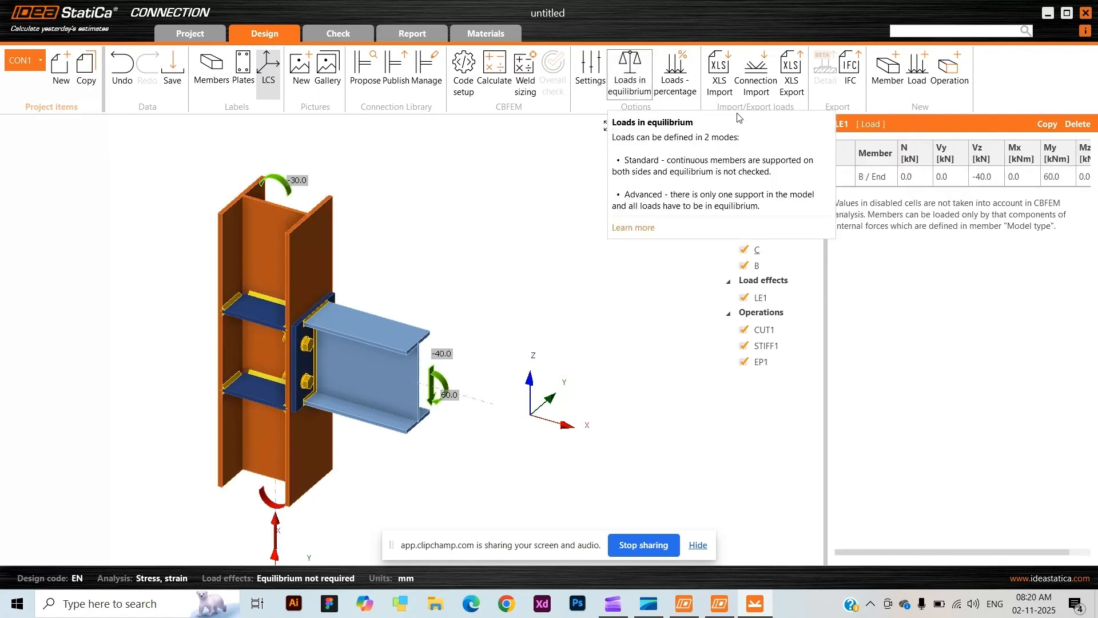
left_click(993, 182)
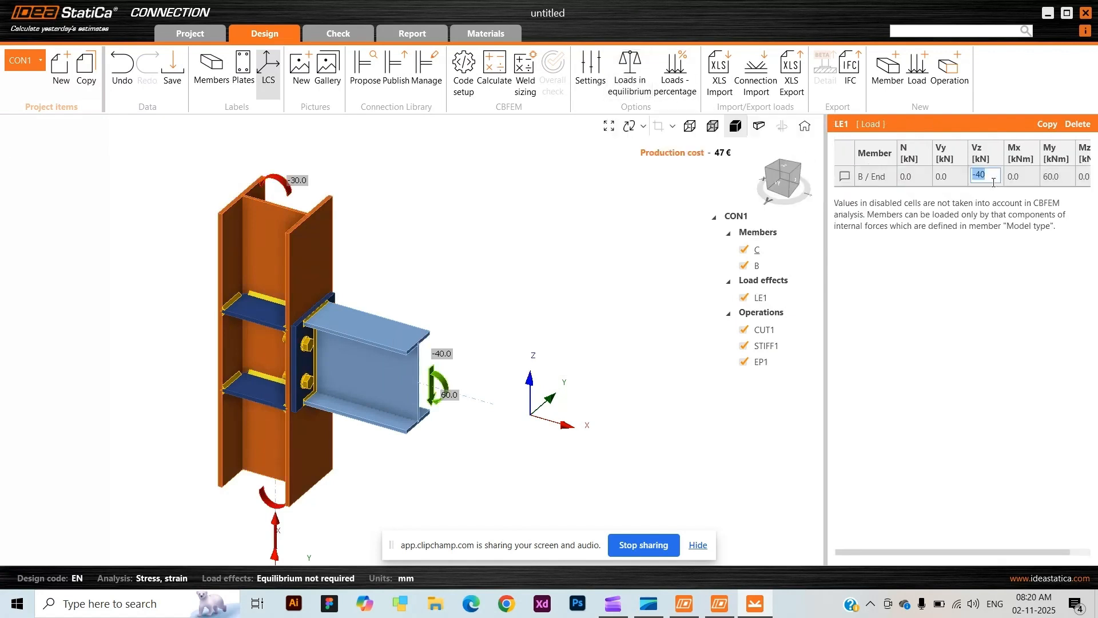
left_click(1000, 177)
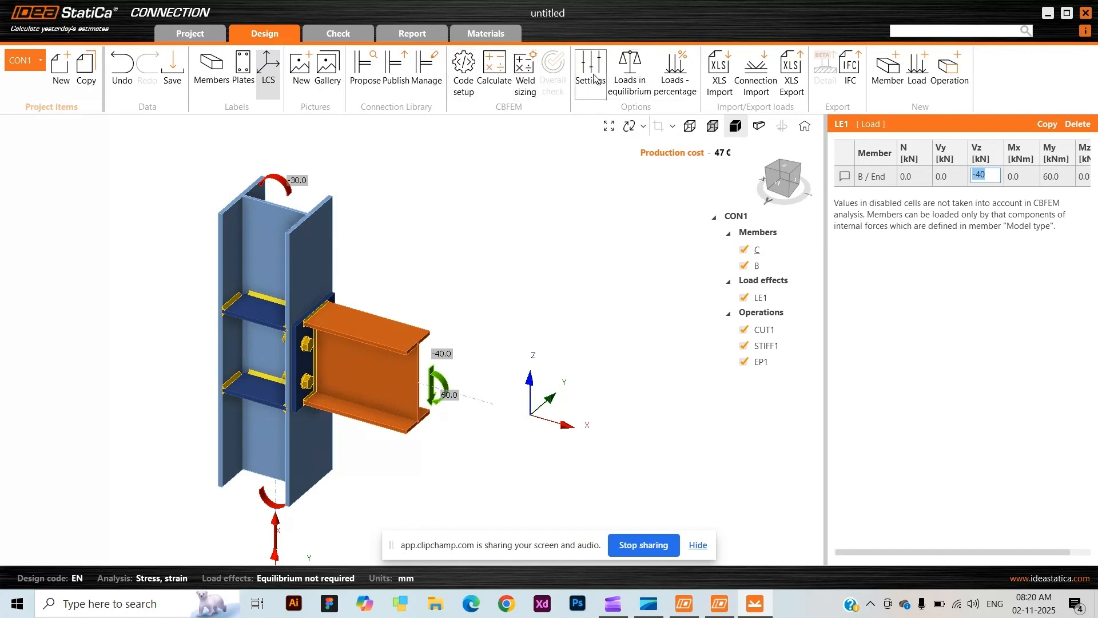
left_click(628, 76)
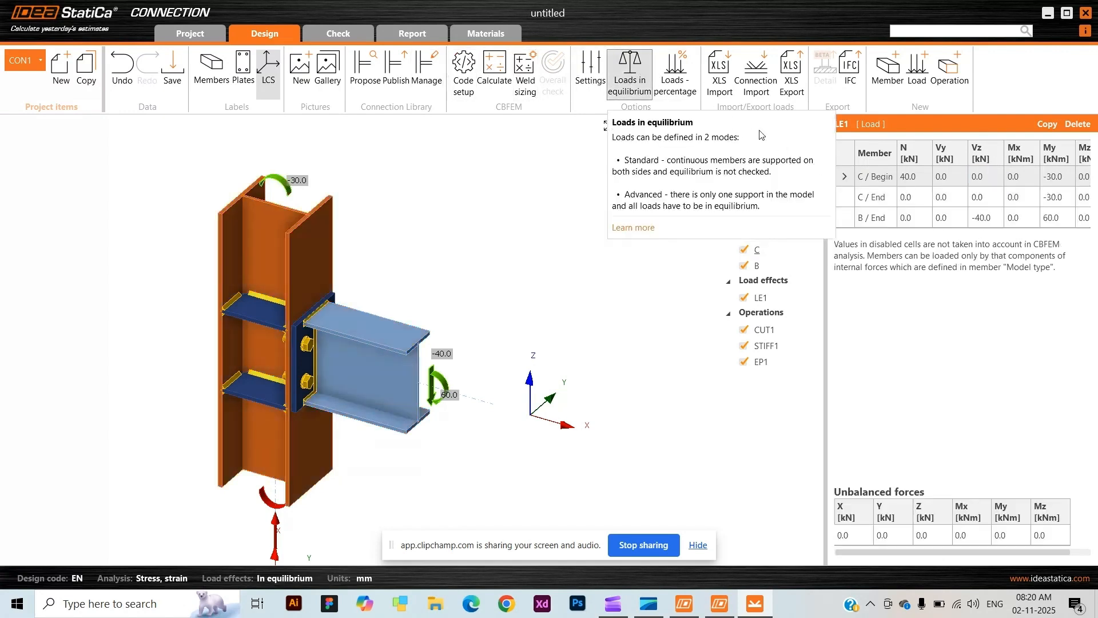
In LE1, set N at the beginning of column C and My at both column ends and the end of beam B to 0
left_click(914, 178)
type("0")
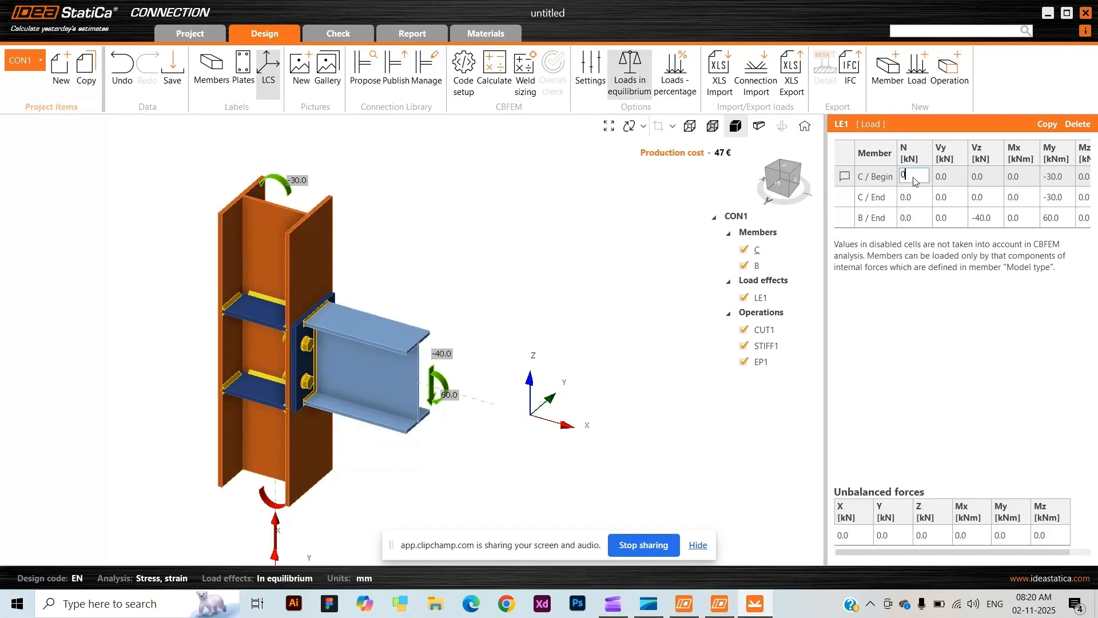
left_click(1059, 177)
type("0")
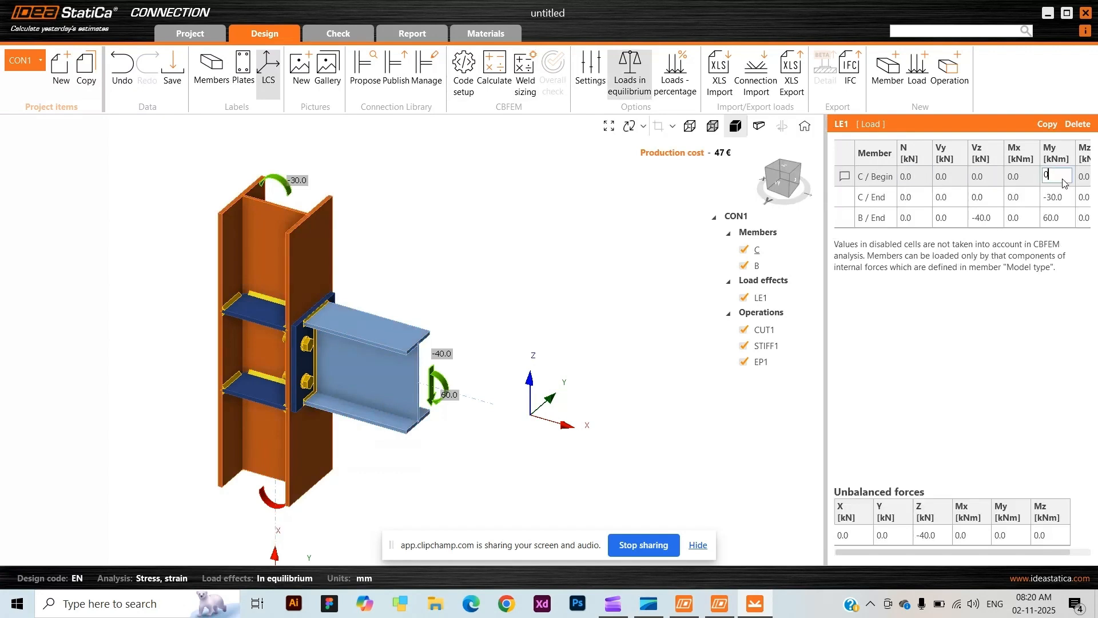
left_click(1071, 205)
type("0")
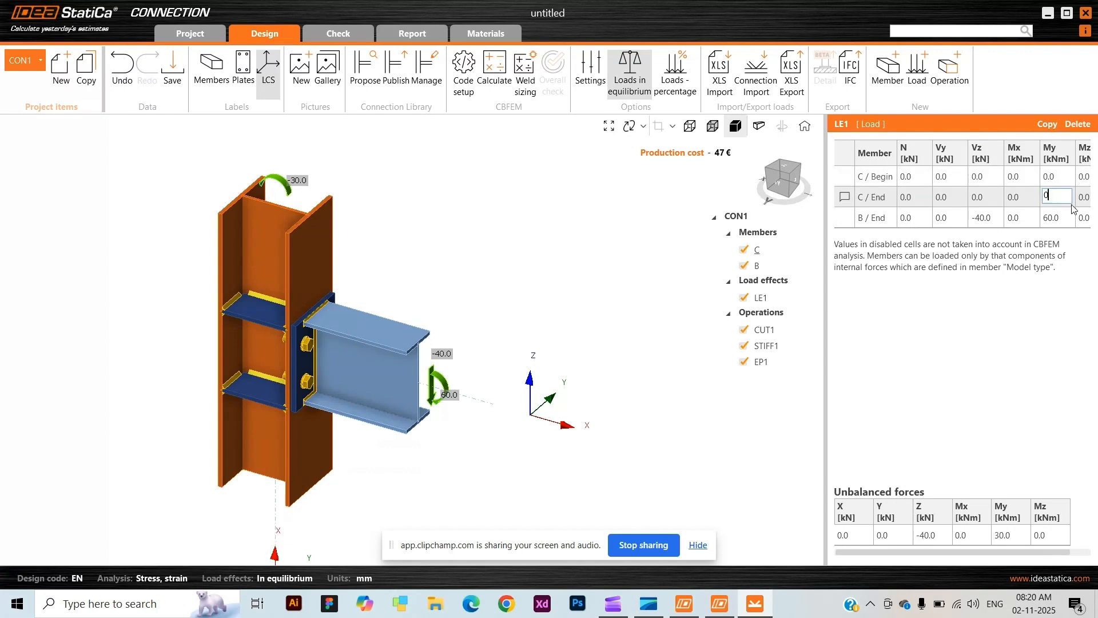
left_click(1070, 218)
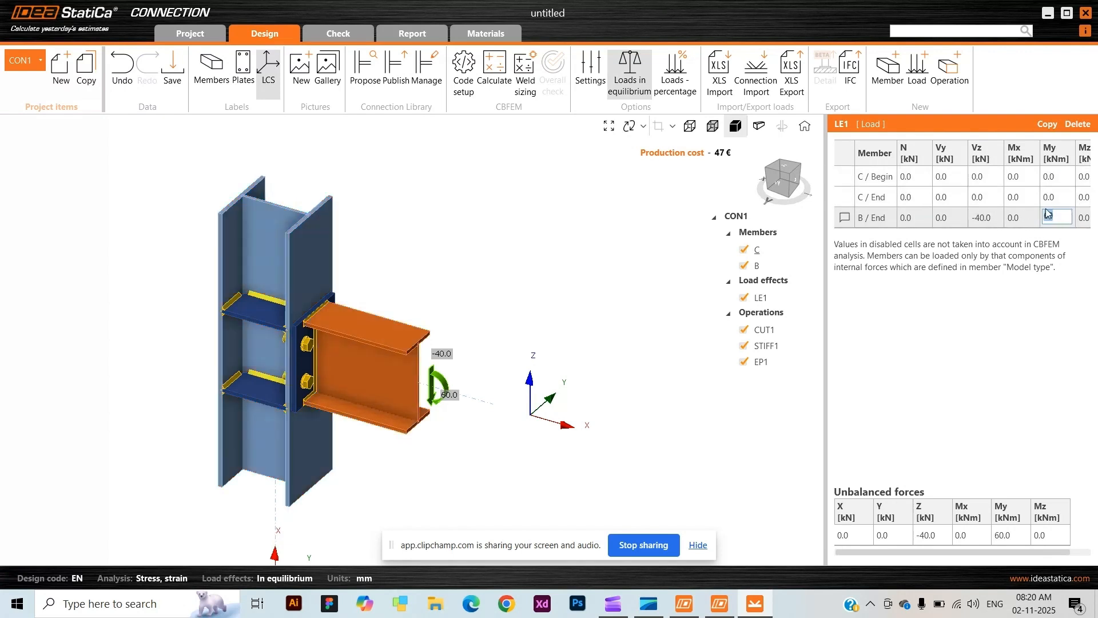
type("0")
key("Return")
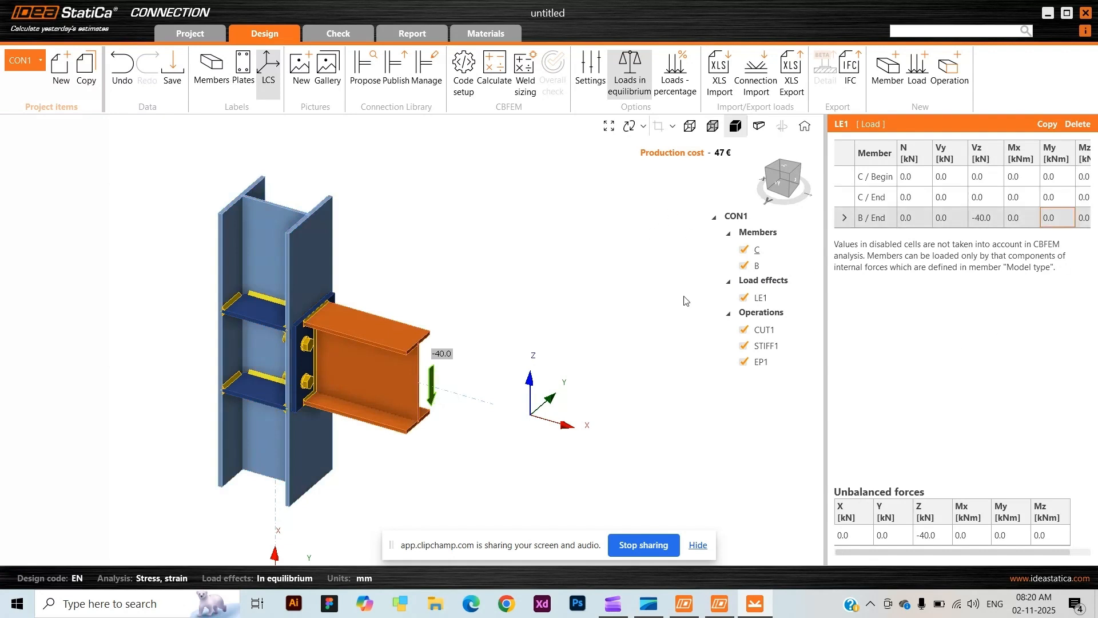
Turn off the loads in equilibrium requirement and run the CBFEM calculation for the connection
left_click(619, 72)
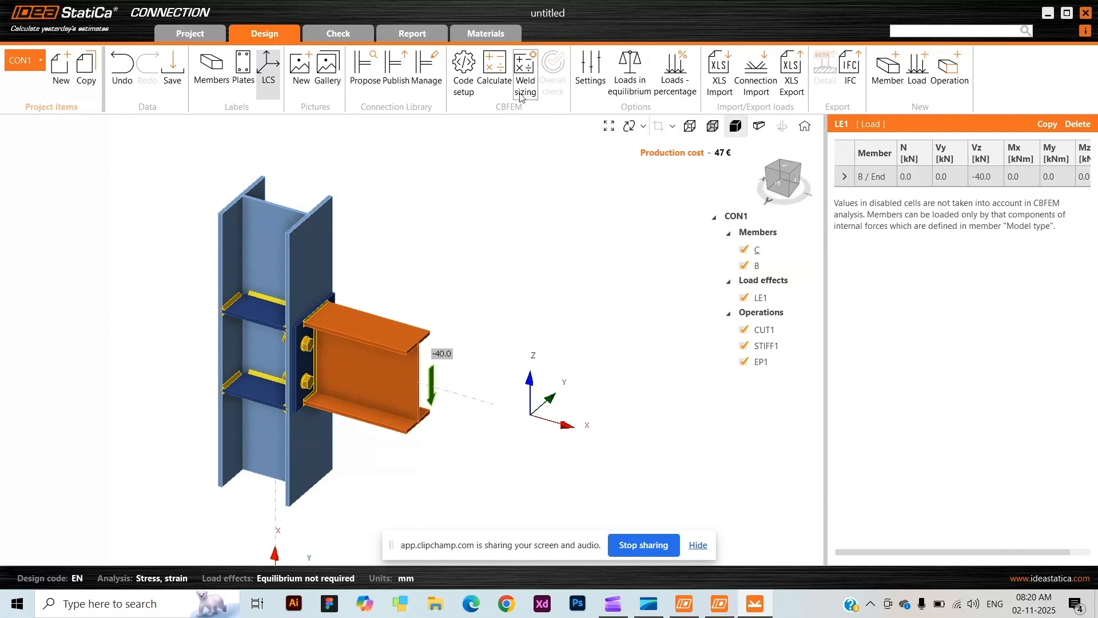
left_click(499, 88)
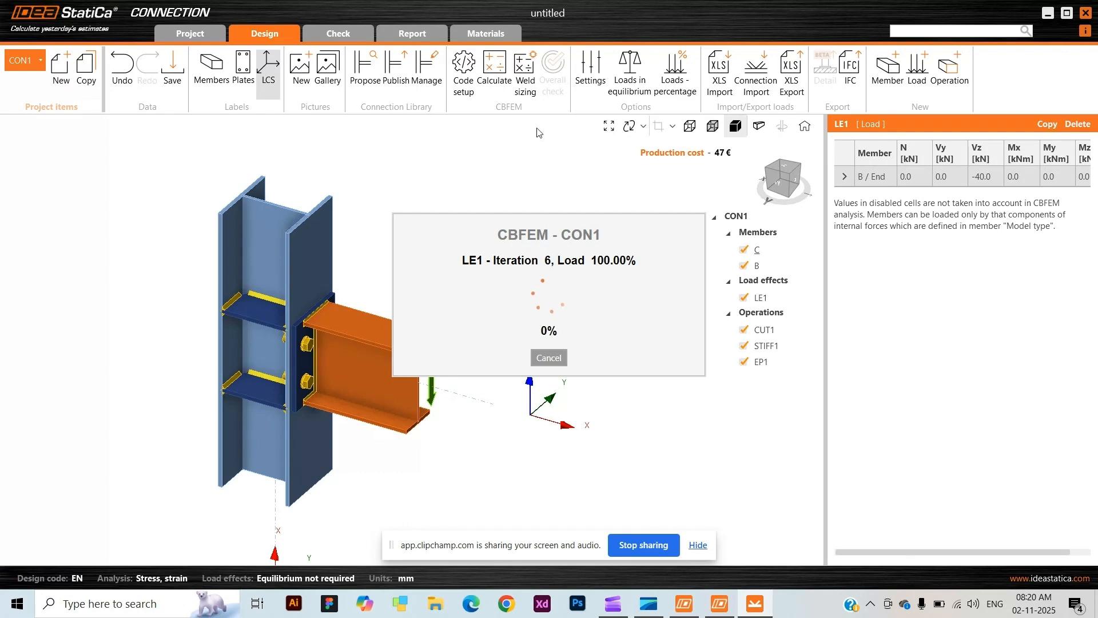
left_click(613, 602)
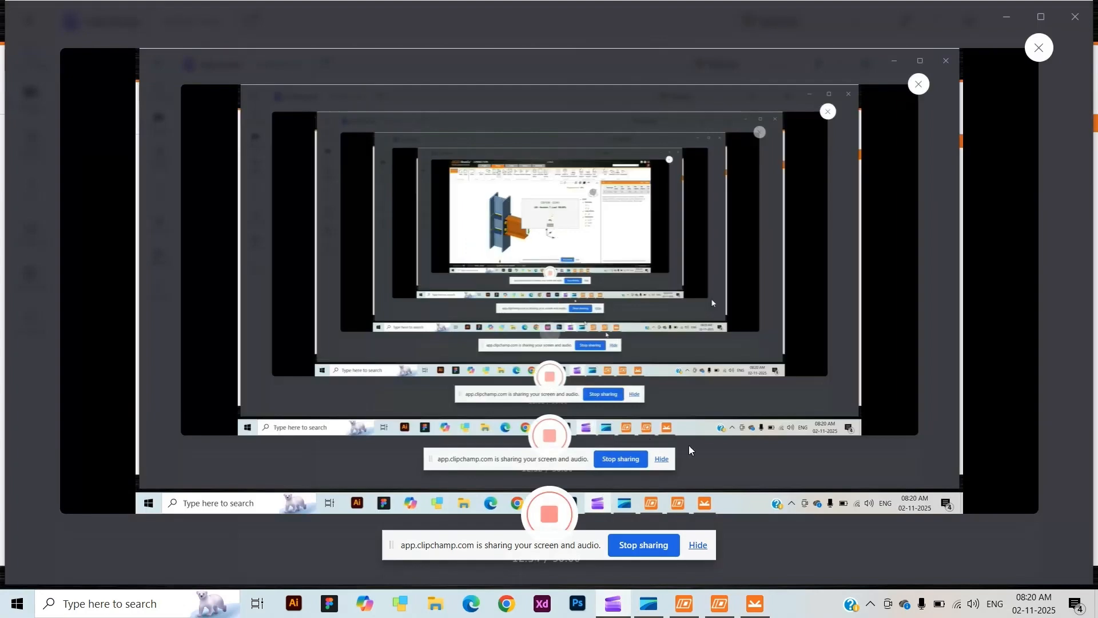
left_click(756, 605)
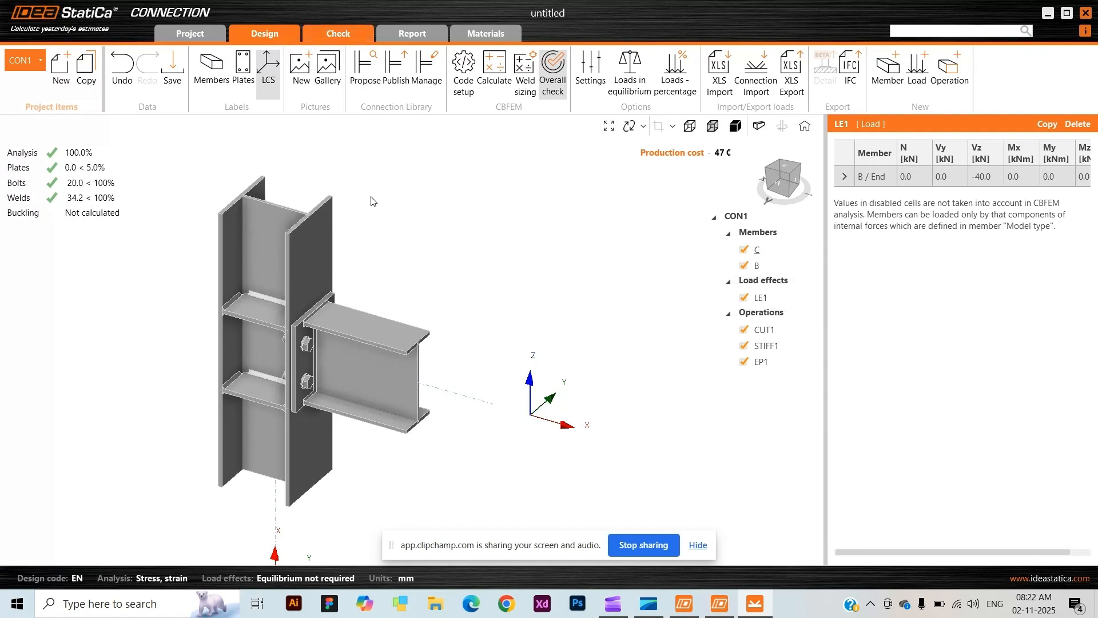
Display the equivalent stress results of the connection check and examine the stress distribution around the end plate
left_click(338, 36)
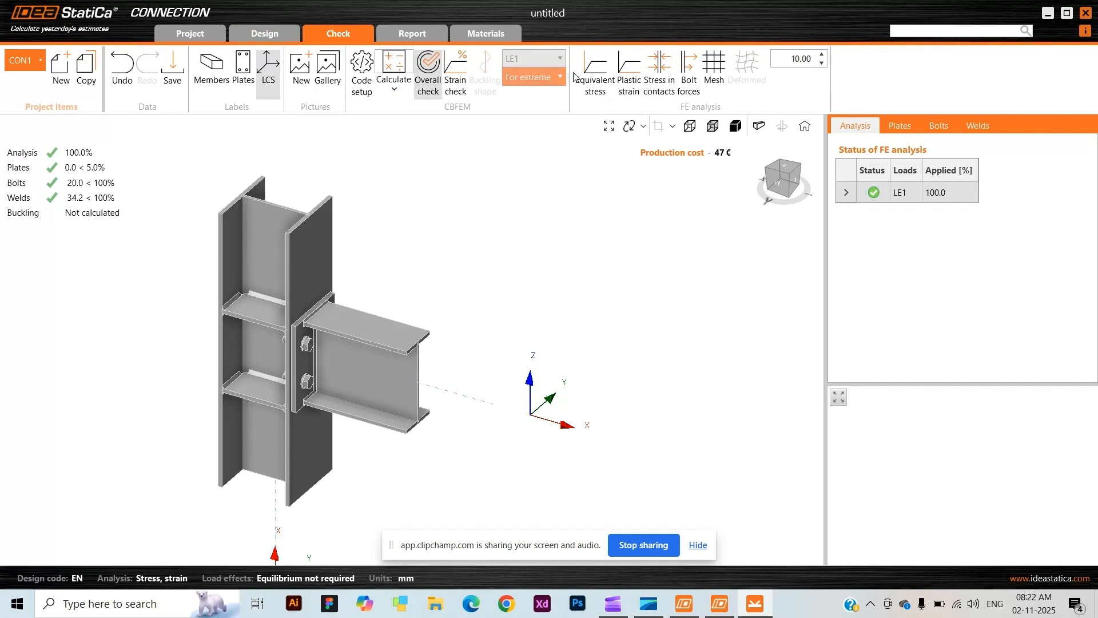
left_click(609, 71)
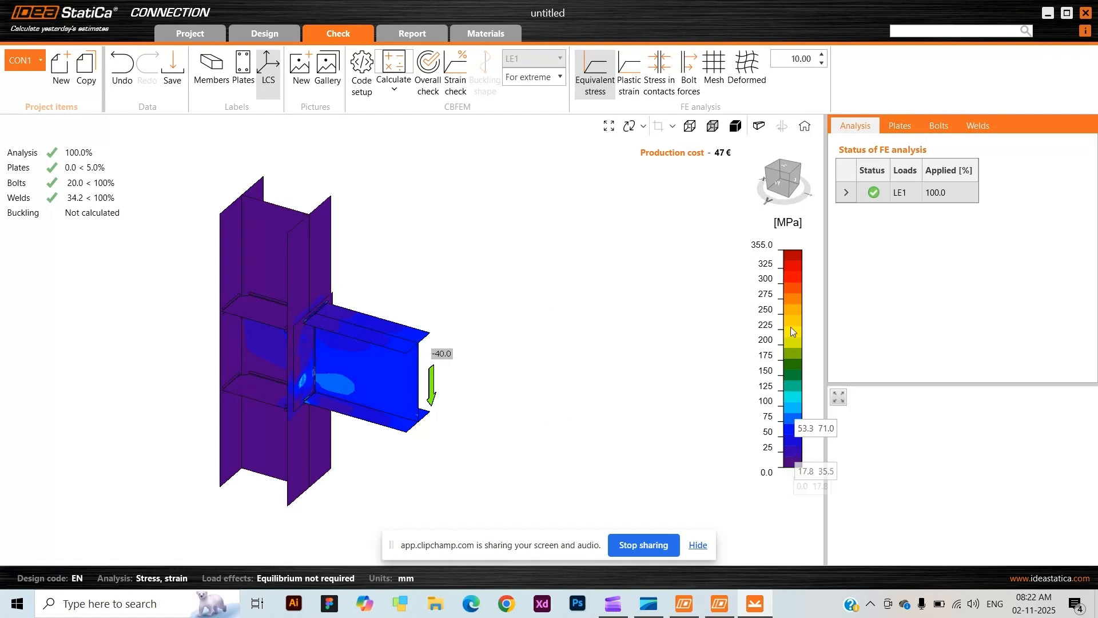
scroll(293, 328, "up", 5)
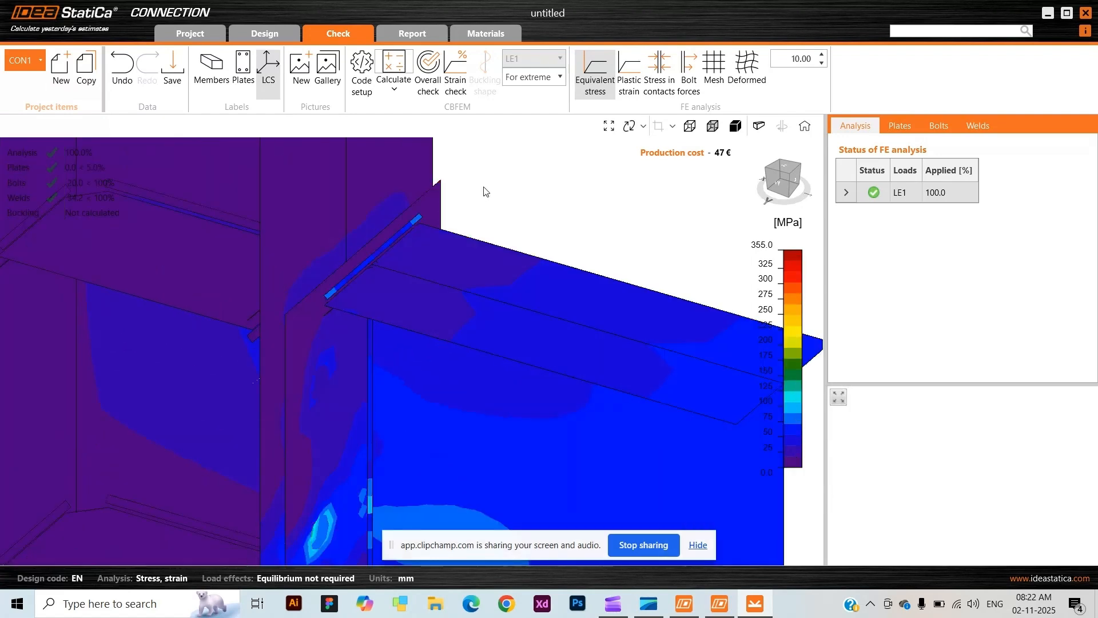
scroll(482, 191, "down", 5)
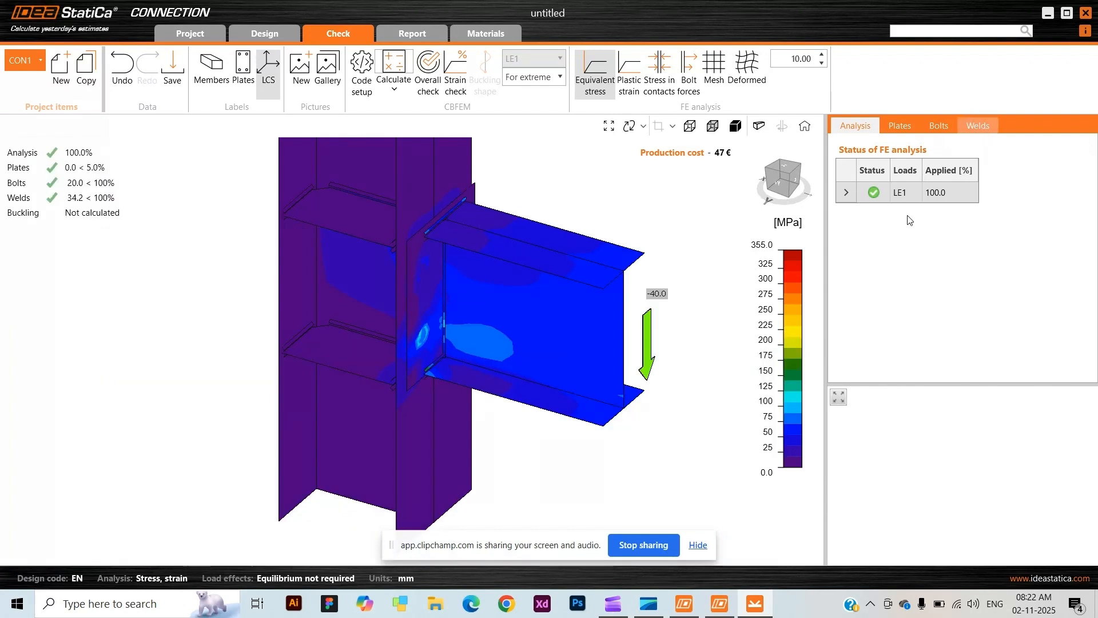
Examine the weld check results, including the stress components, utilization and detailing of each weld
left_click(985, 131)
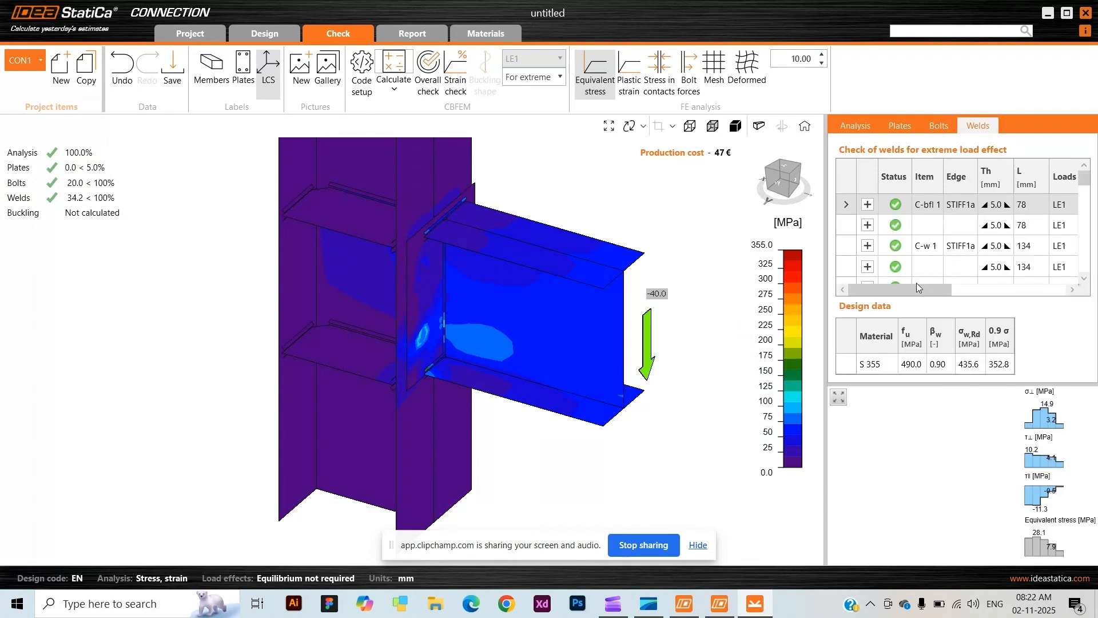
left_click_drag(927, 289, 1066, 292)
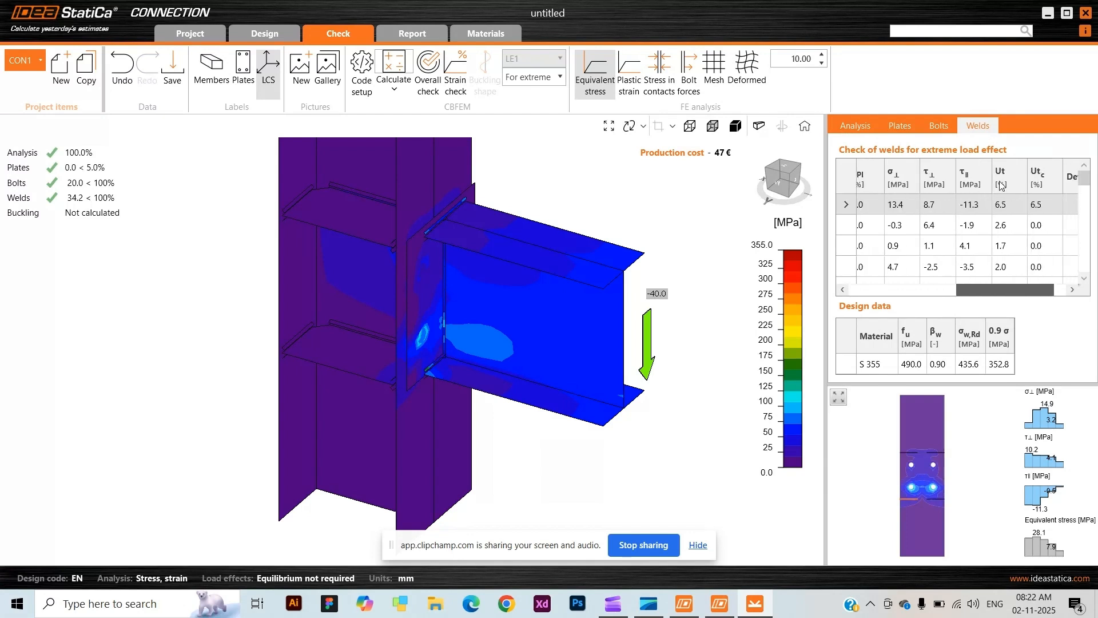
scroll(1023, 221, "down", 3)
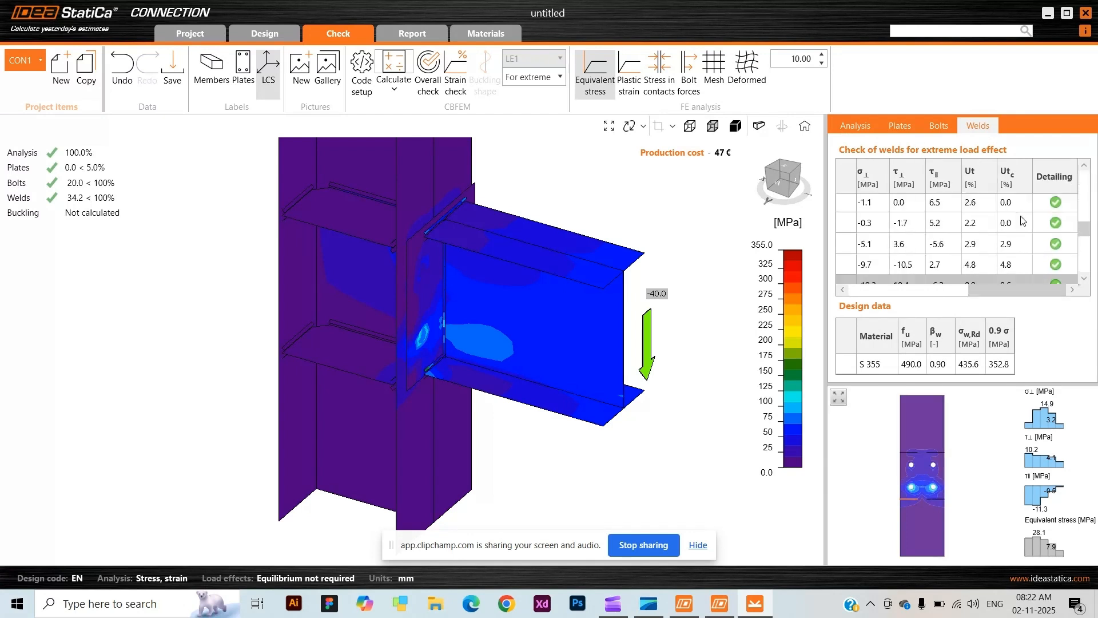
Look through the remaining rows of the weld check table, including the end plate welds, and return to its first row and columns
scroll(1021, 217, "down", 5)
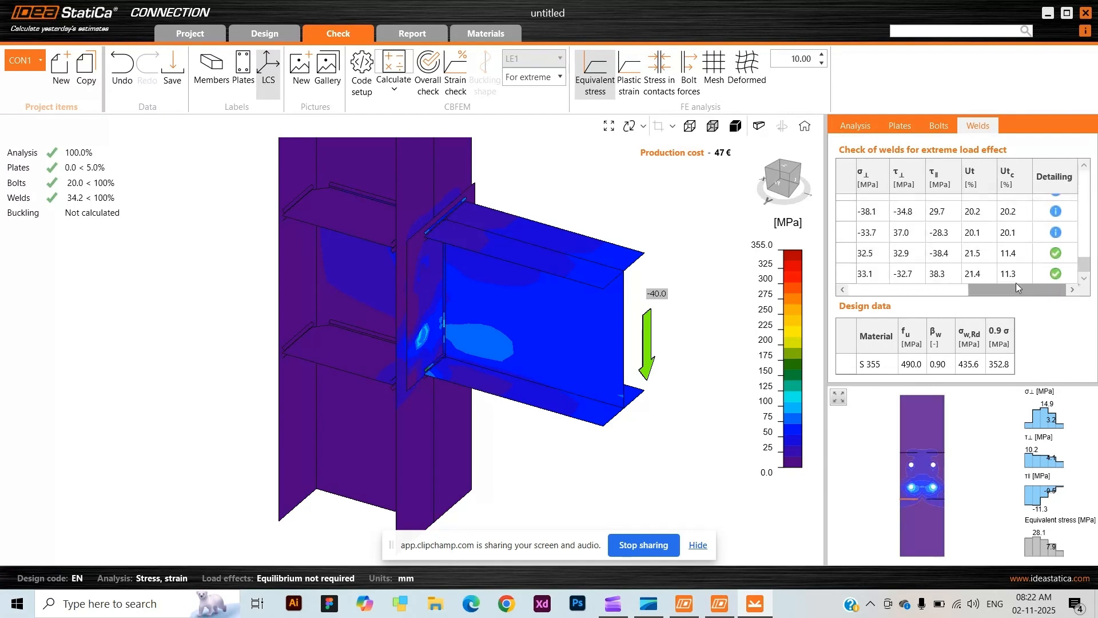
scroll(1015, 275, "up", 5)
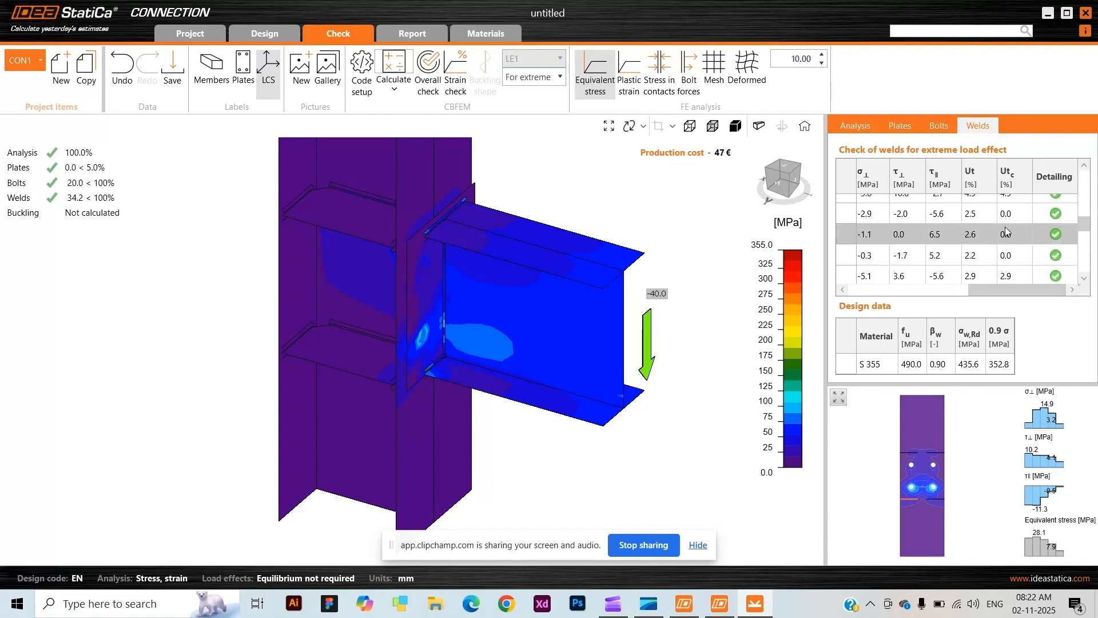
scroll(1018, 240, "up", 5)
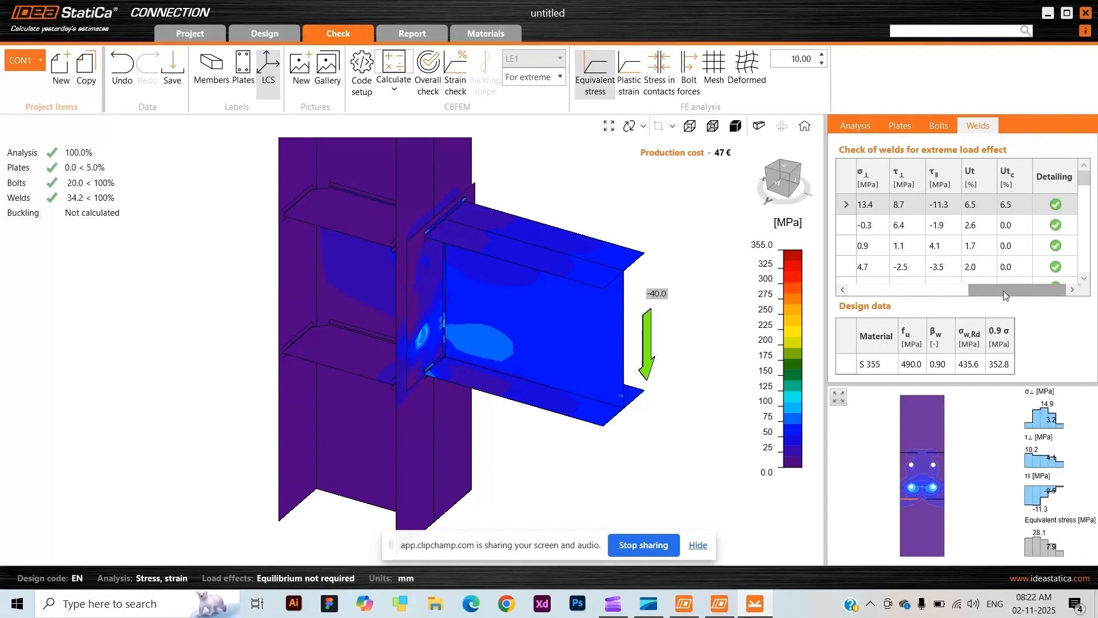
left_click_drag(1003, 291, 832, 291)
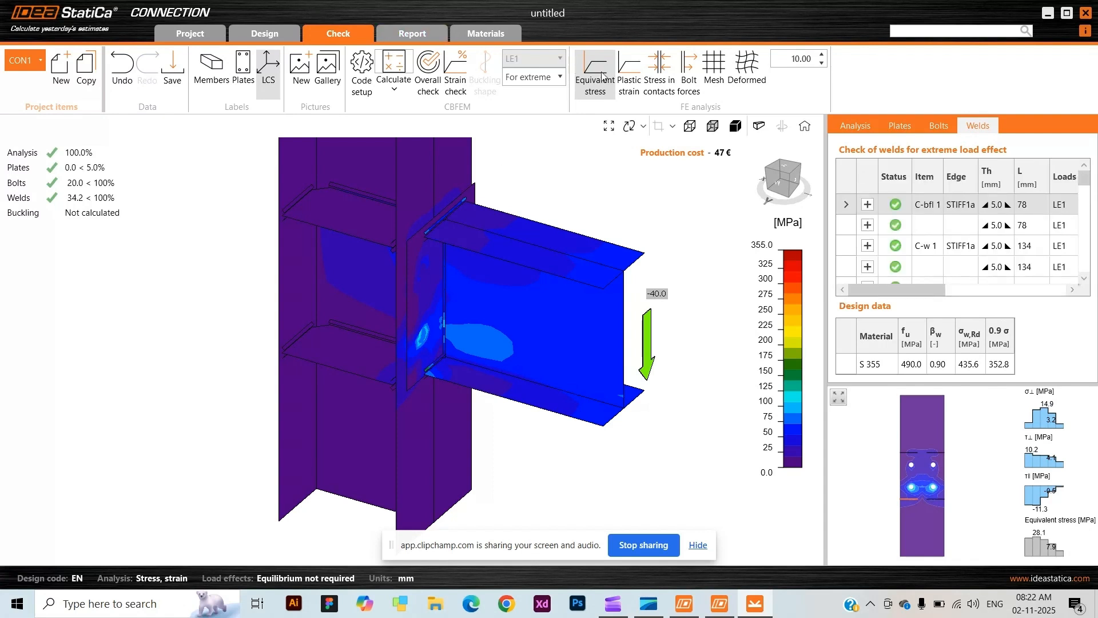
Display the plastic strain results and the stress in contacts, and inspect the contact stress around the end plate
left_click(632, 73)
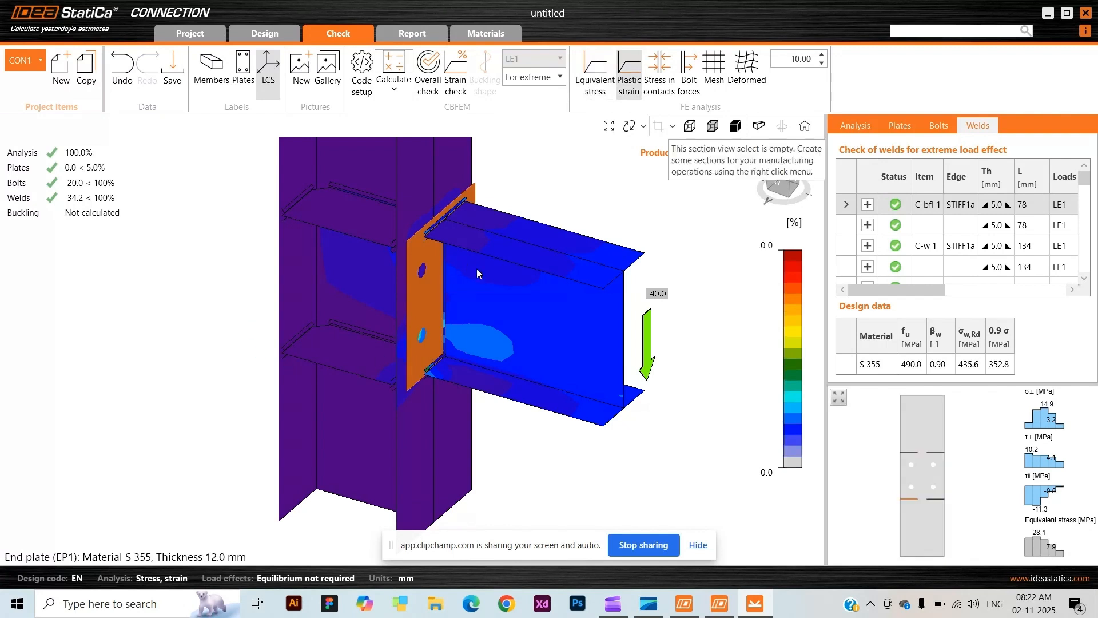
scroll(372, 447, "down", 3)
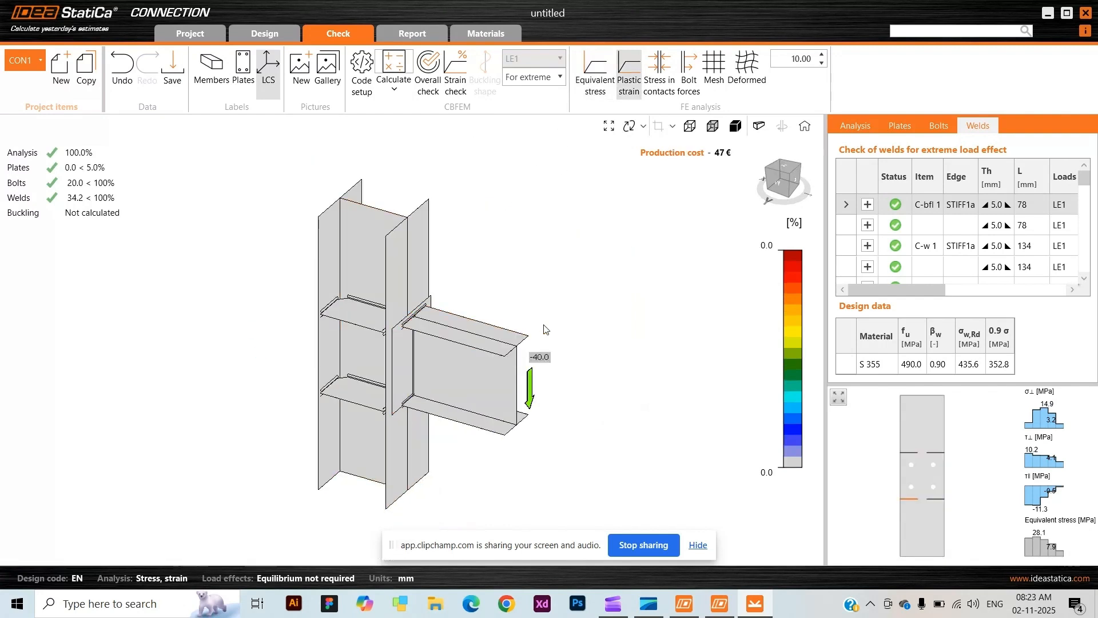
left_click(673, 75)
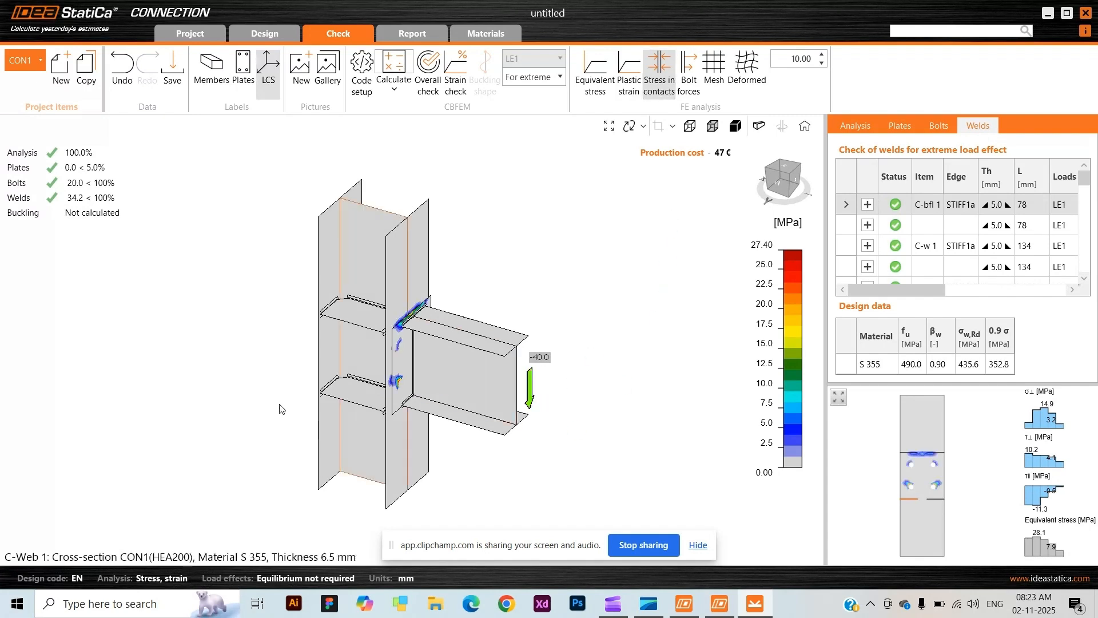
scroll(414, 386, "up", 5)
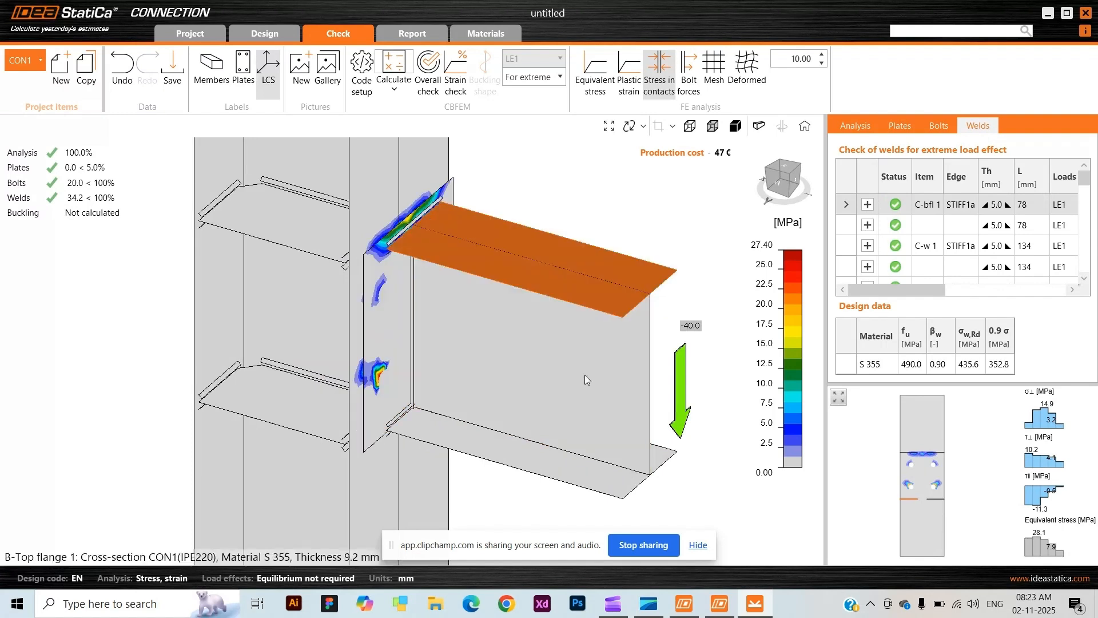
Show the finite element mesh and the deformed shape of the whole connection
scroll(401, 335, "down", 3)
left_click(716, 73)
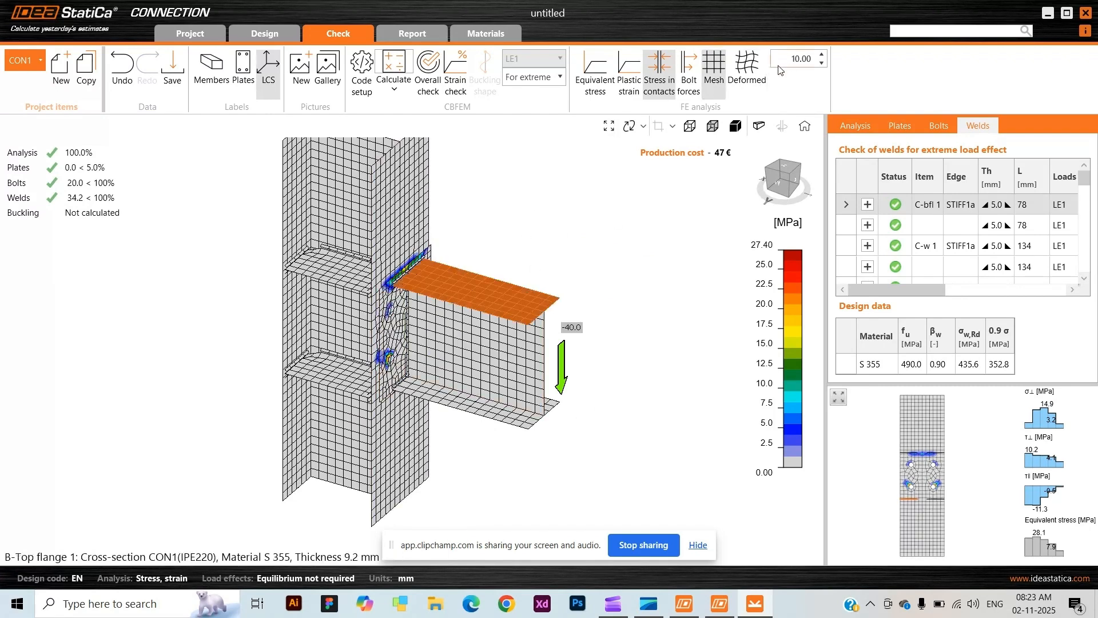
left_click(764, 73)
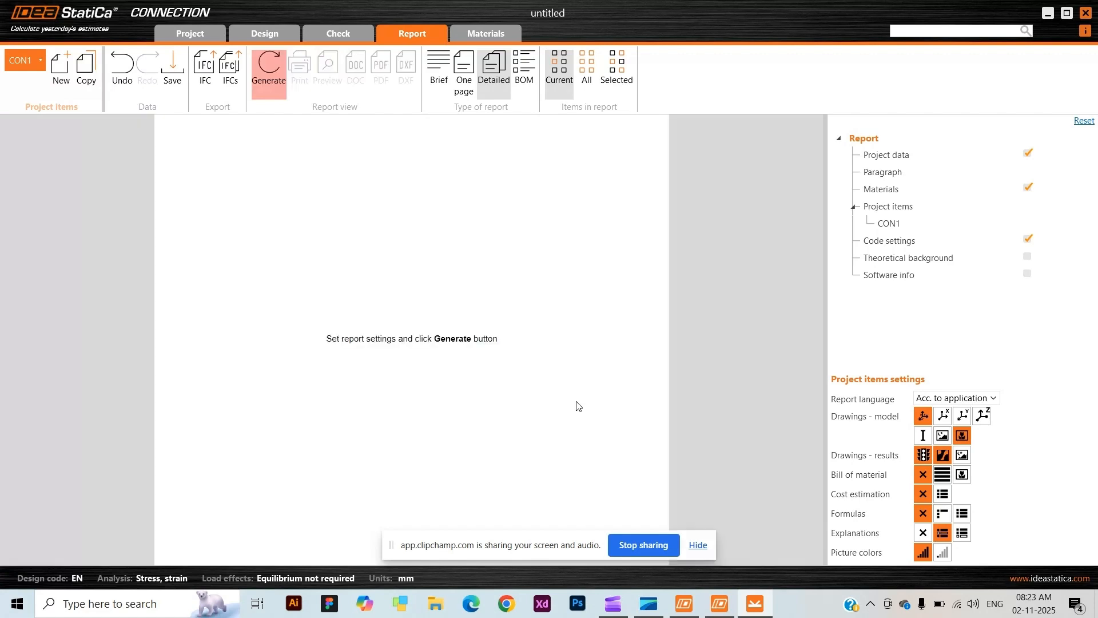
Generate the detailed report for CON1 and review its project data, members, bolts, load effects and check summary
left_click(257, 89)
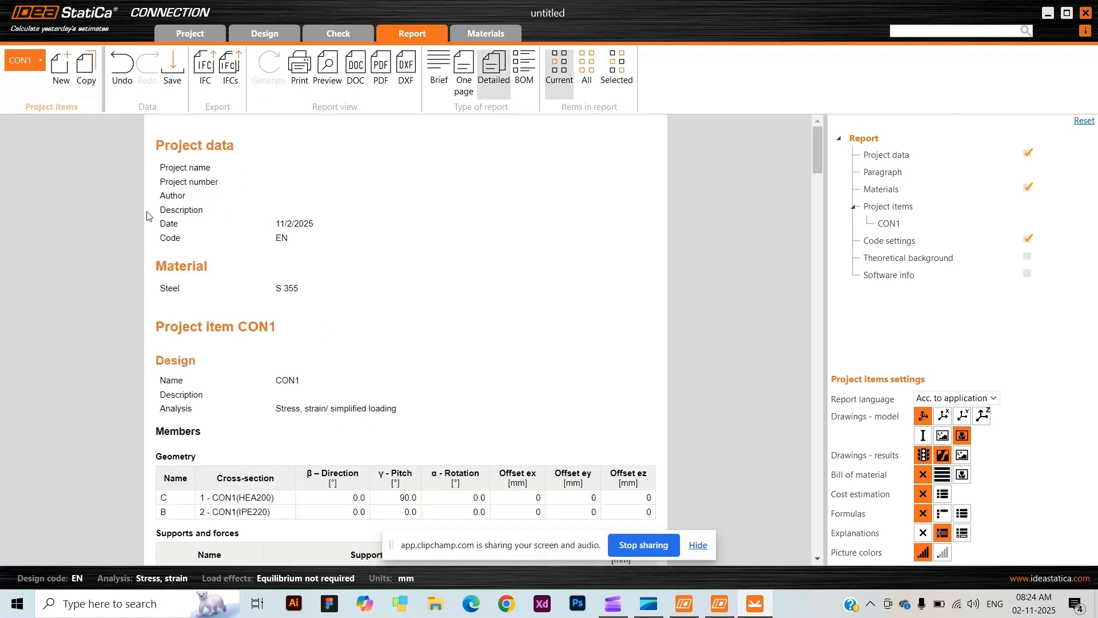
scroll(289, 237, "down", 6)
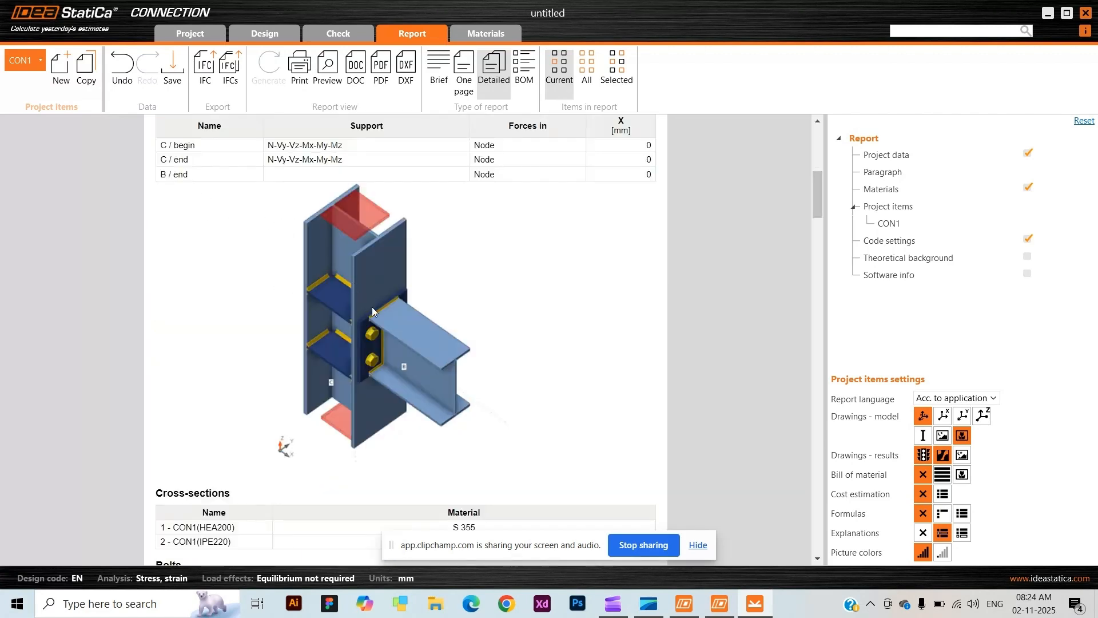
scroll(349, 239, "down", 6)
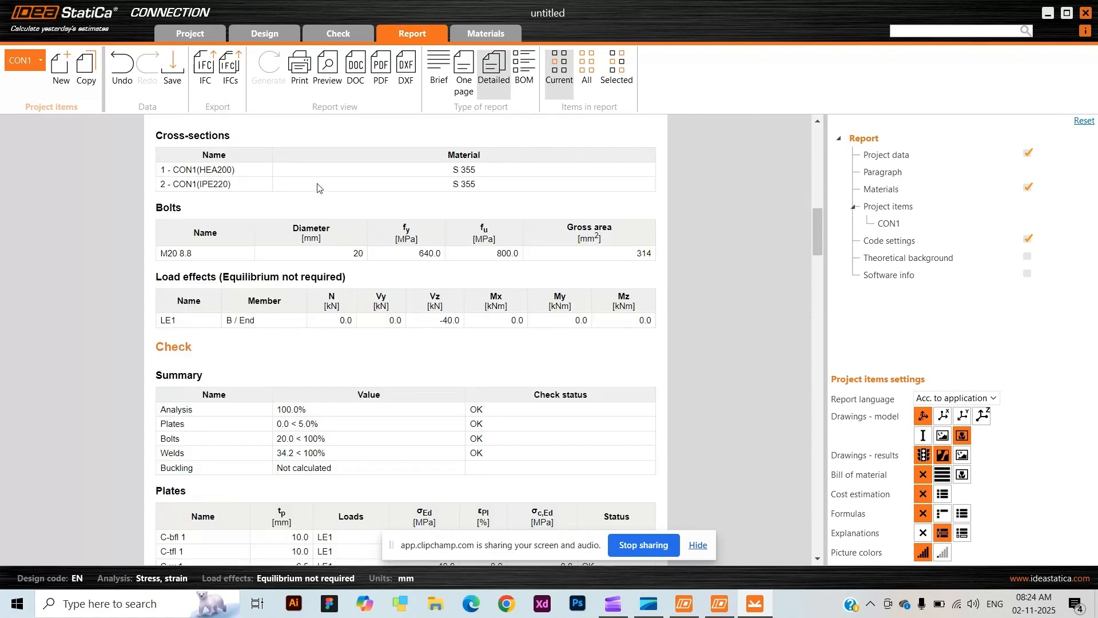
scroll(448, 350, "up", 3)
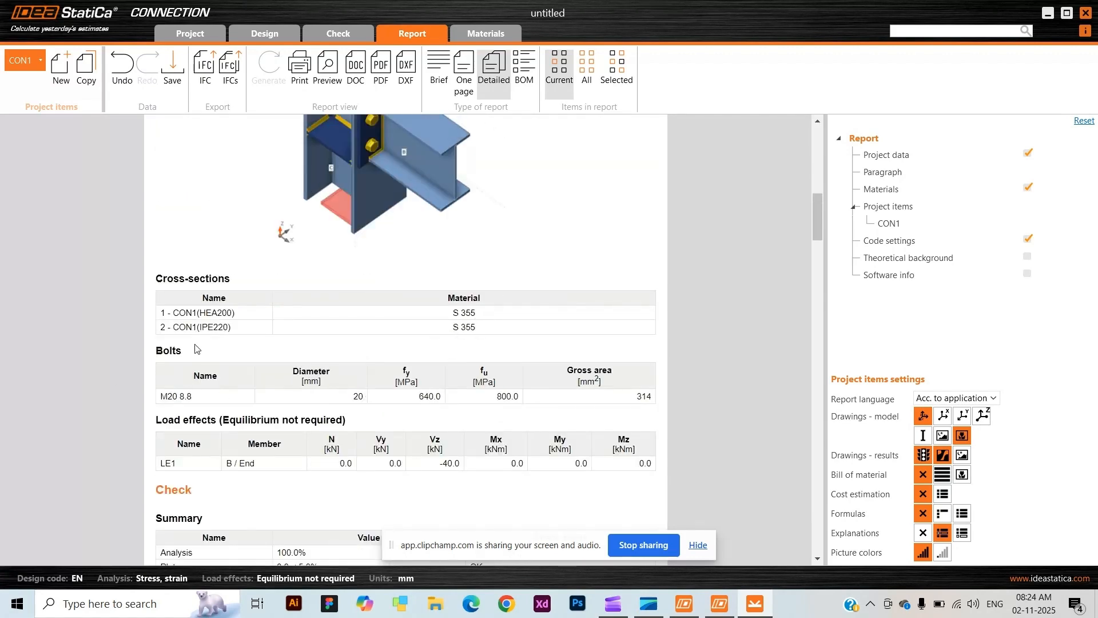
scroll(323, 312, "up", 1)
scroll(369, 272, "down", 8)
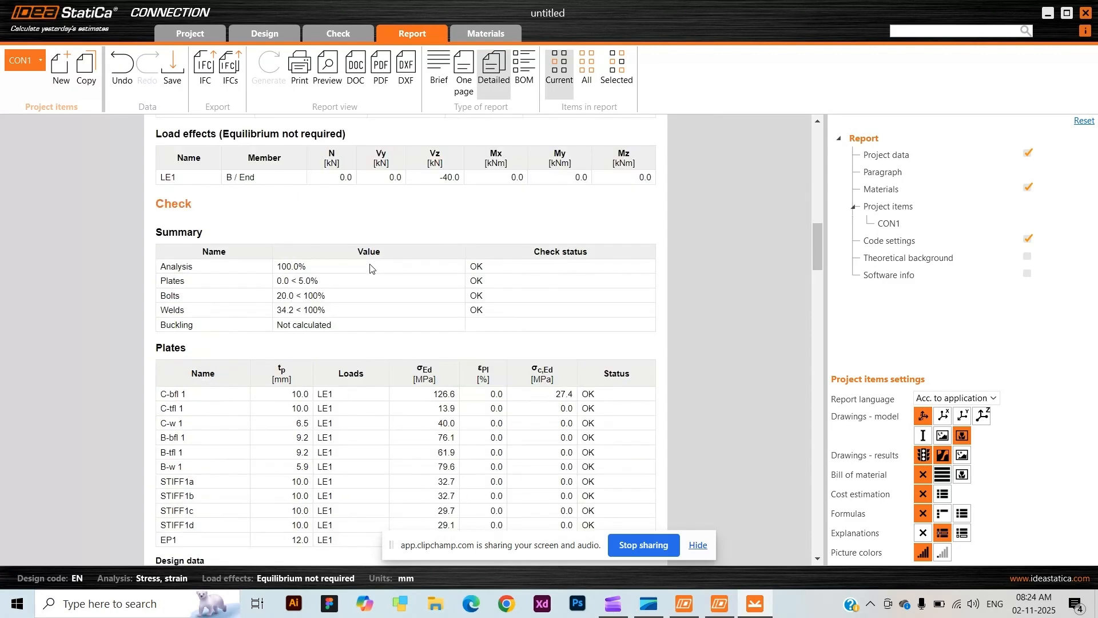
scroll(369, 269, "up", 1)
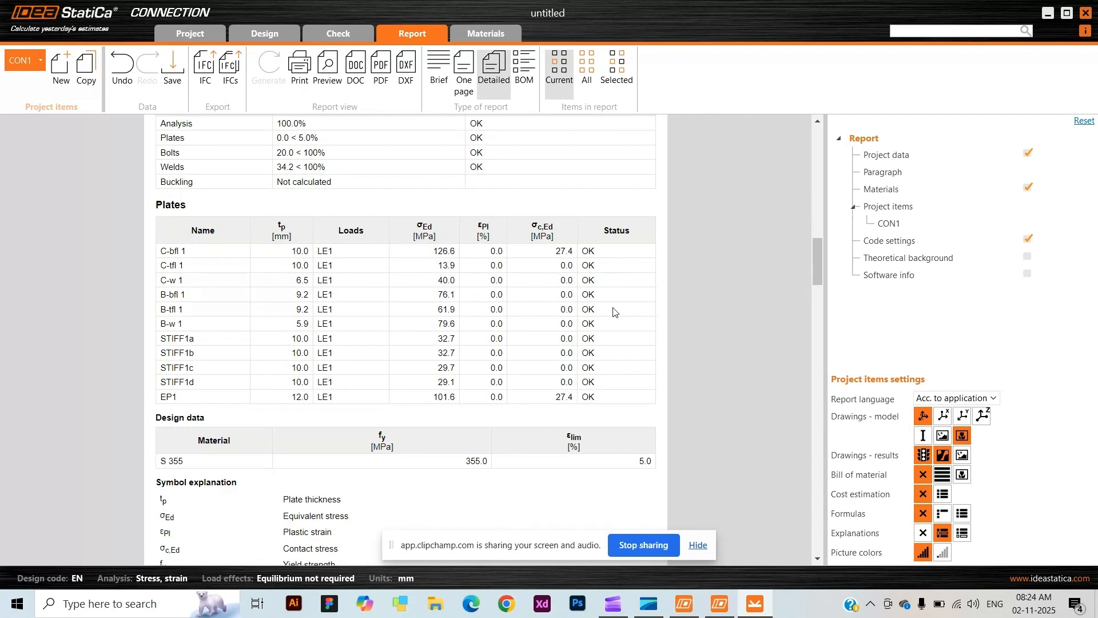
Review the plate, bolt and weld check tables in the report, including their design data and symbol explanations
scroll(537, 366, "down", 12)
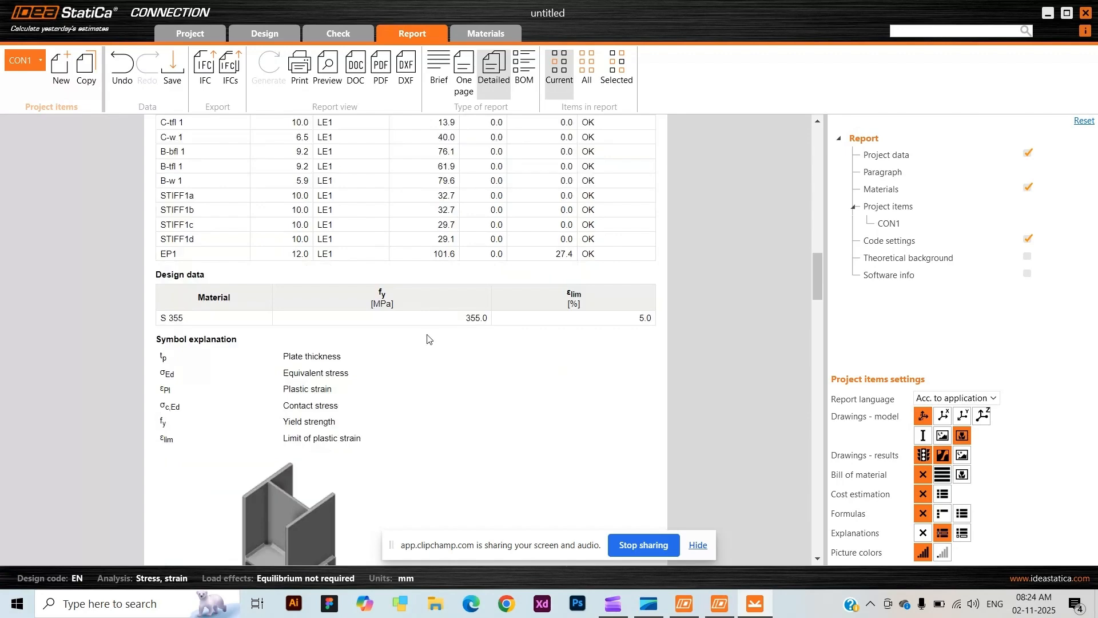
scroll(409, 320, "down", 6)
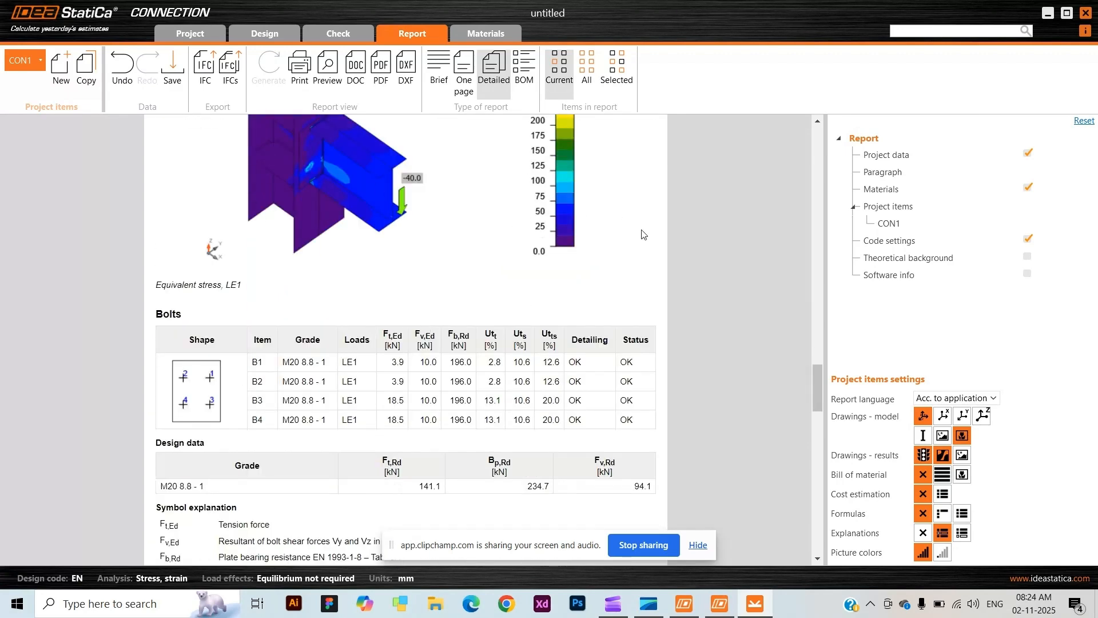
scroll(436, 298, "down", 5)
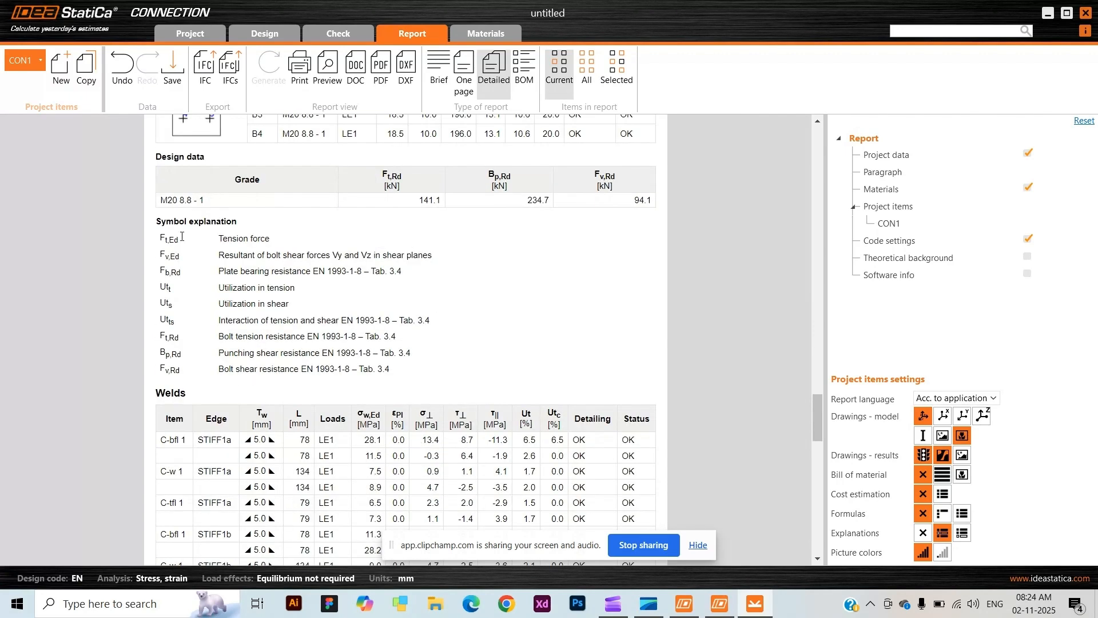
scroll(204, 123, "up", 3)
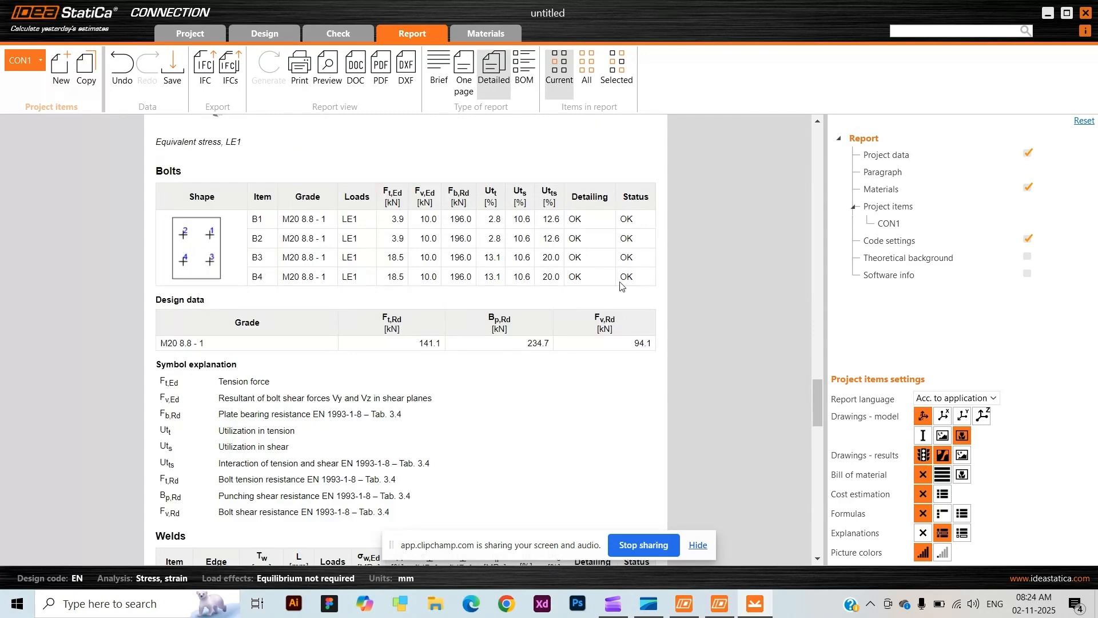
scroll(263, 246, "down", 5)
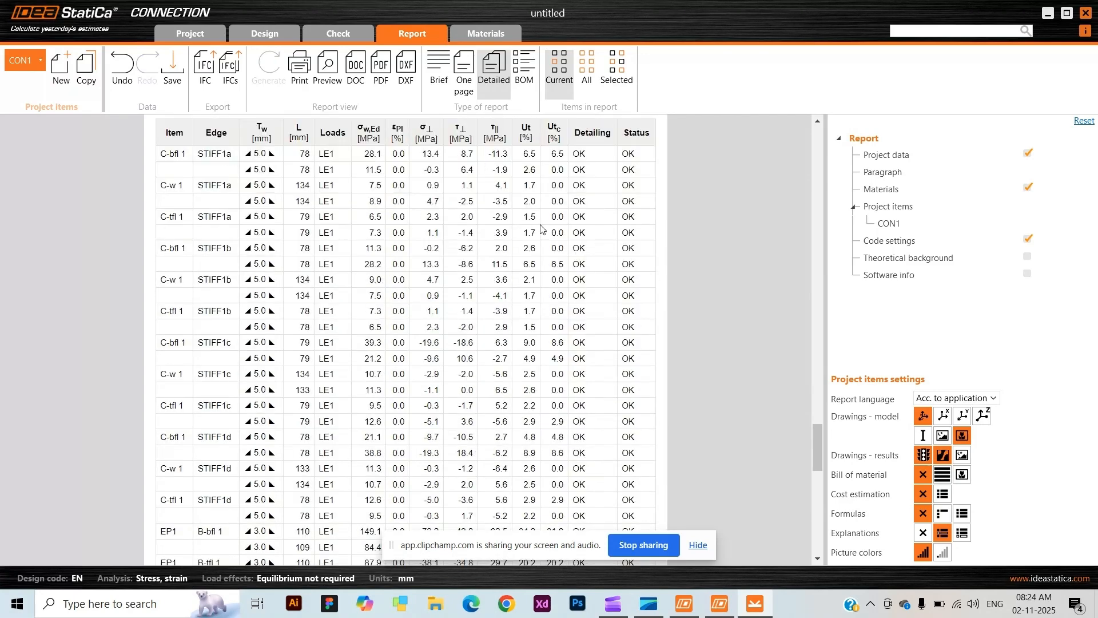
scroll(550, 306, "down", 6)
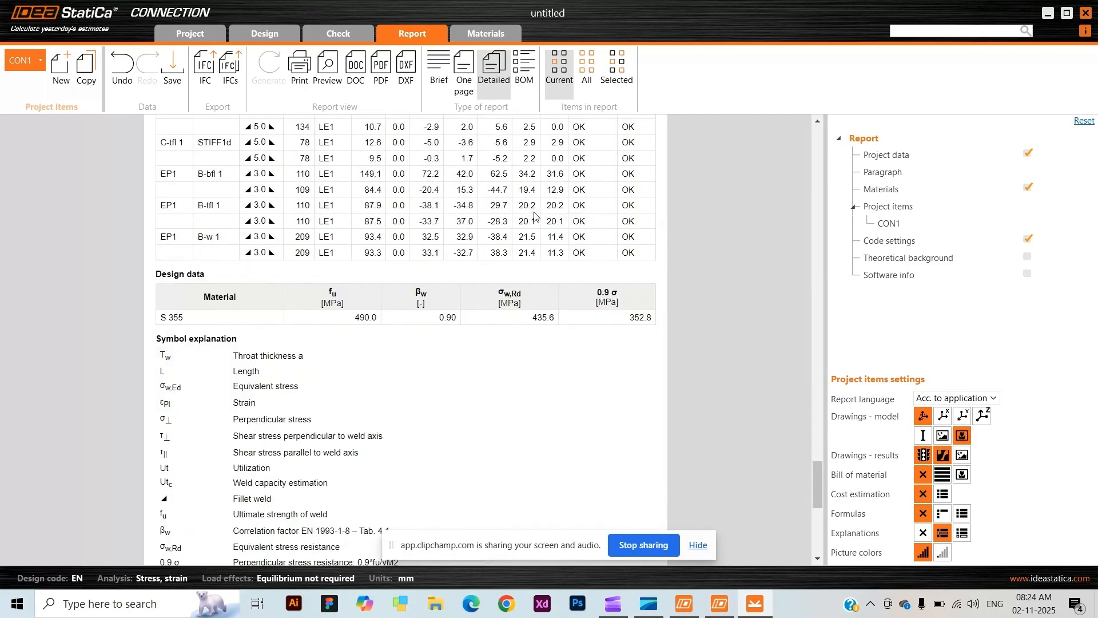
scroll(535, 216, "down", 6)
Return to the beginning of the report and review the member geometry, supports and 3D connection drawing
scroll(532, 217, "up", 20)
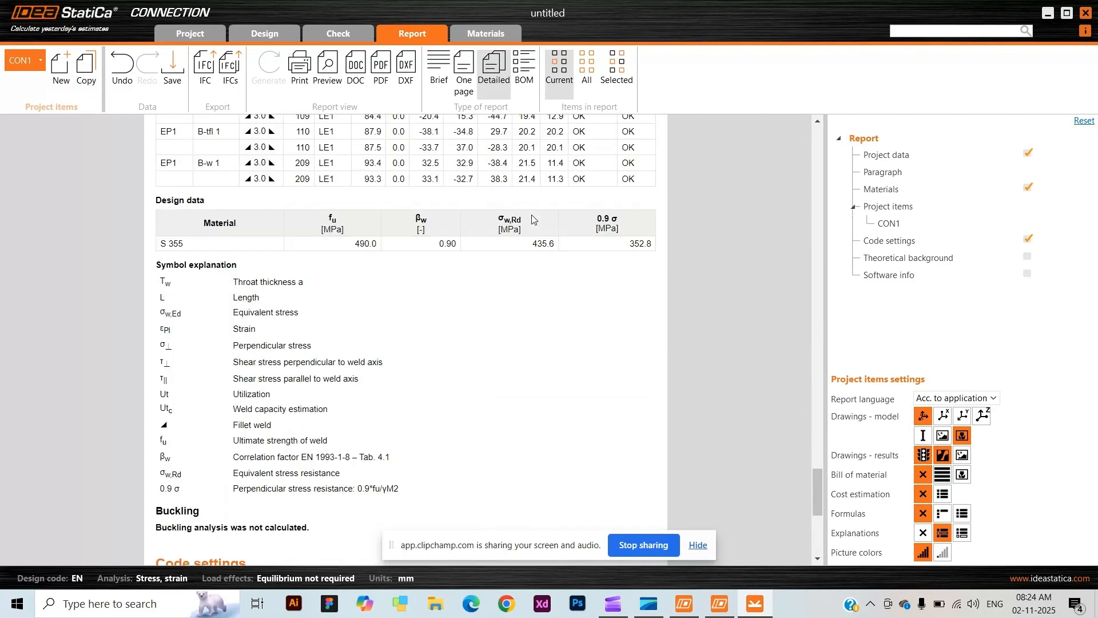
scroll(532, 216, "up", 20)
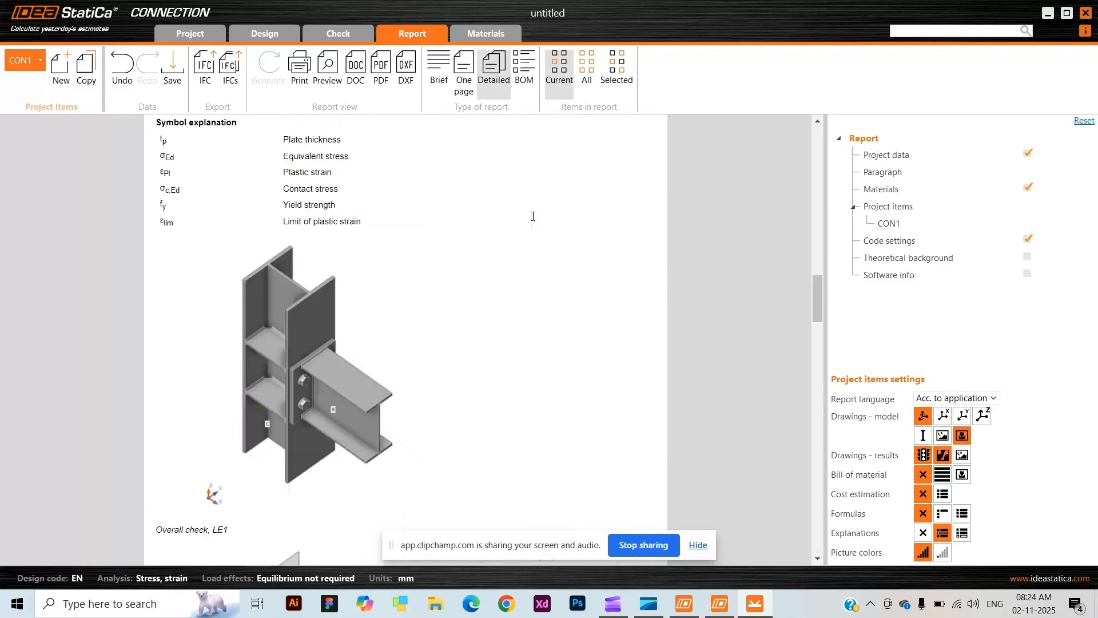
scroll(532, 221, "up", 8)
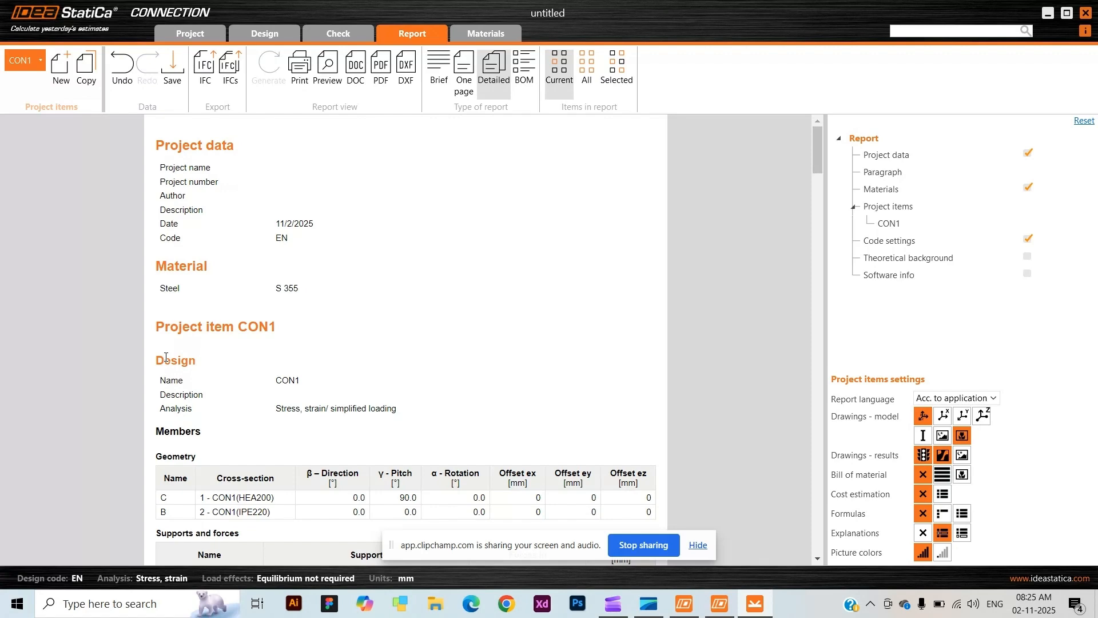
scroll(3, 320, "down", 10)
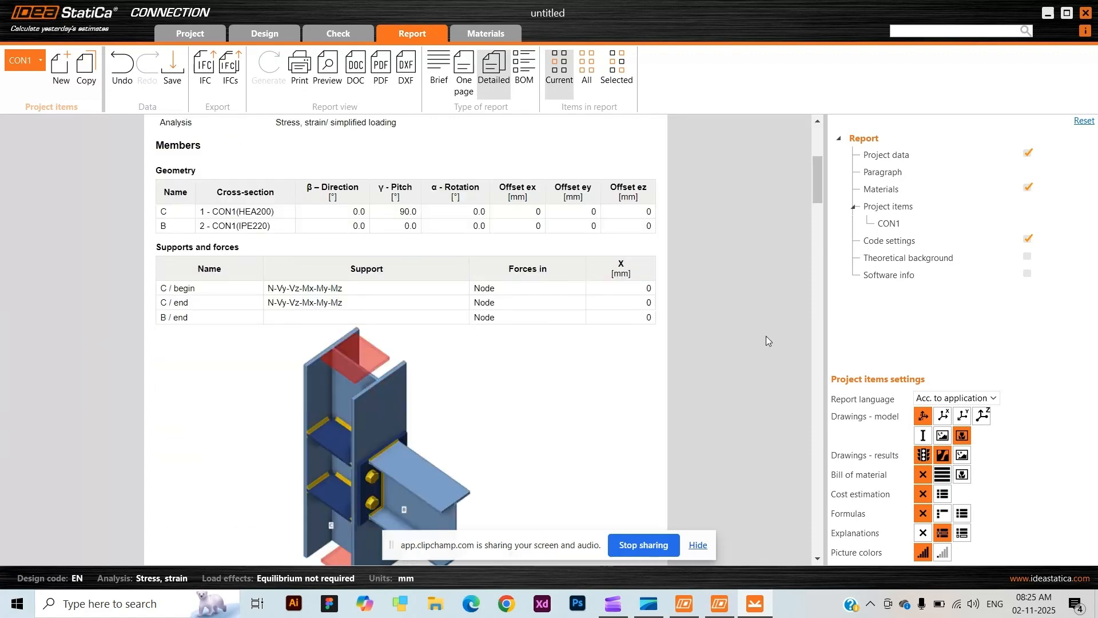
scroll(324, 396, "up", 2)
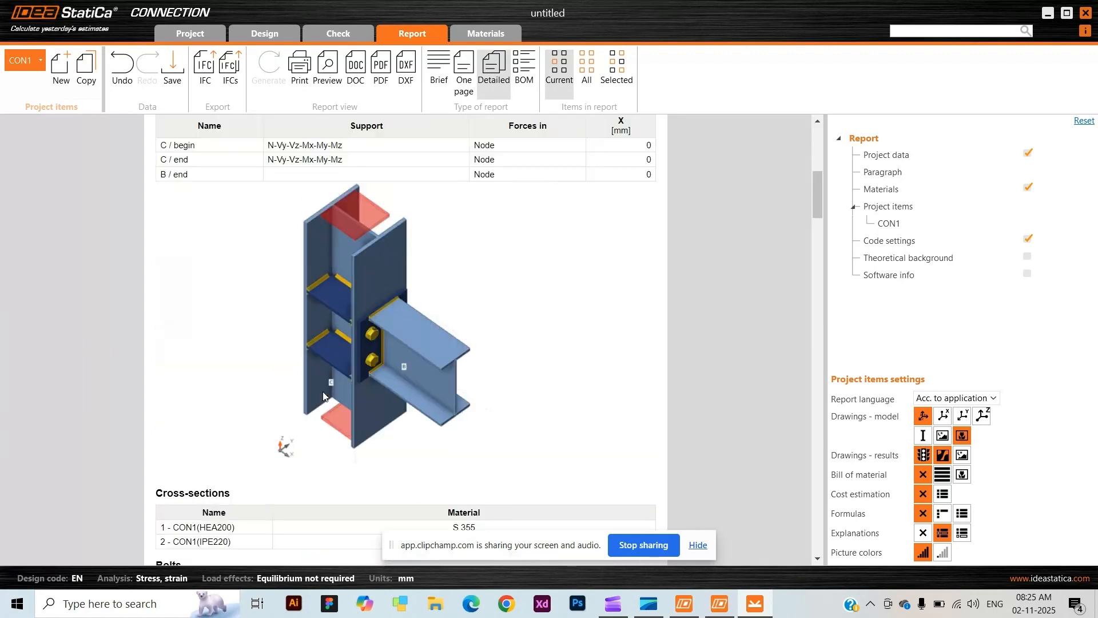